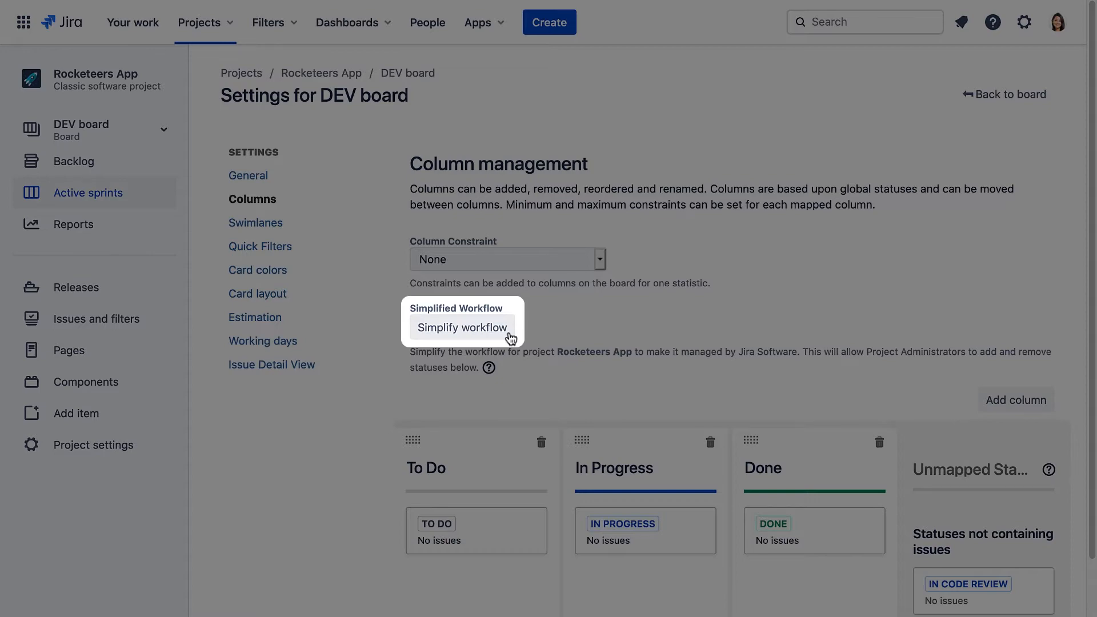
Add an 'In Code Review' column between In Progress and Done, mapped to the IN CODE REVIEW status.
scroll(865, 329, down, 2)
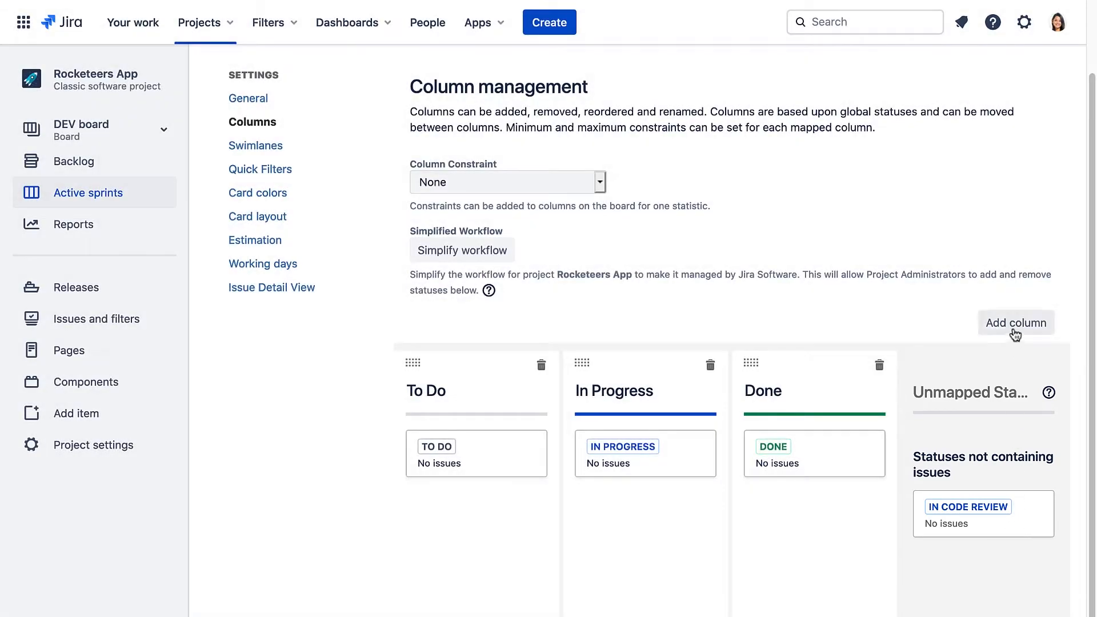
click(1015, 323)
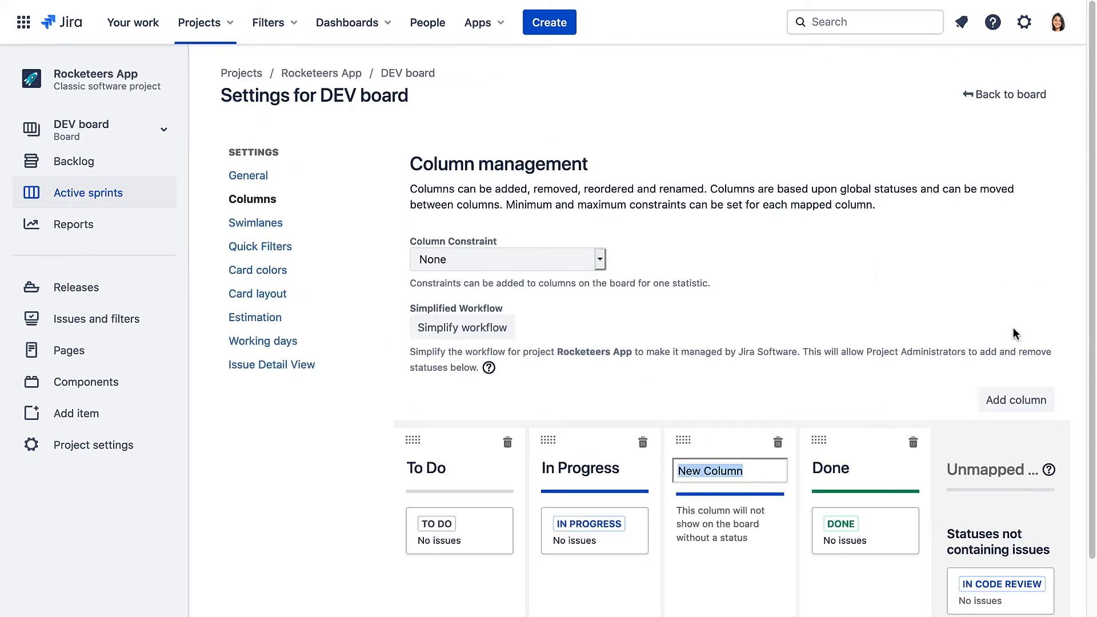
text(In)
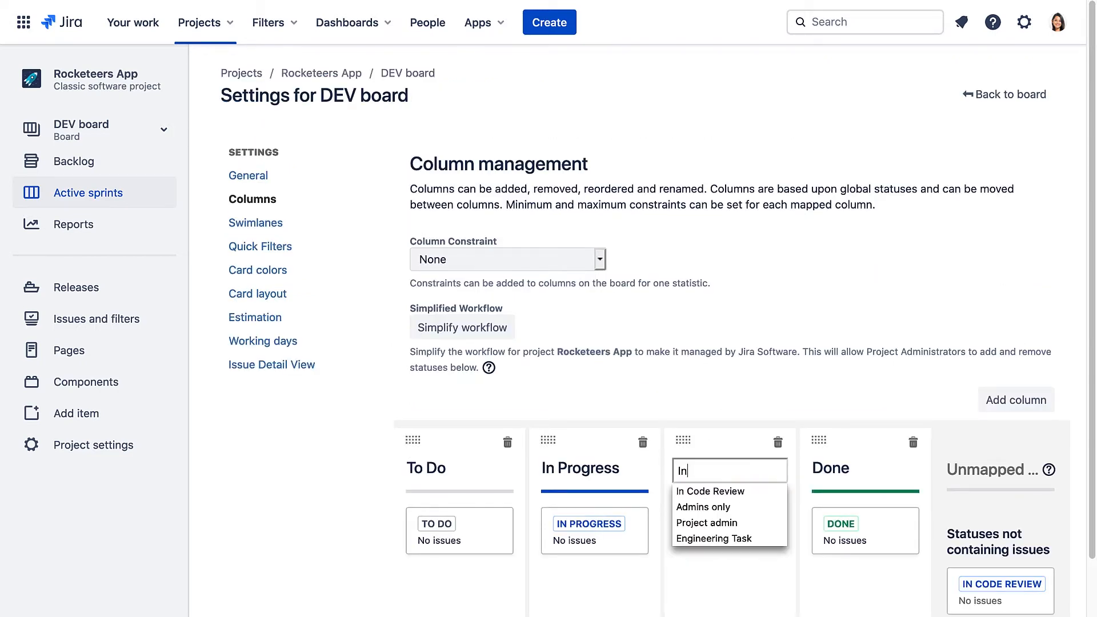
click(733, 495)
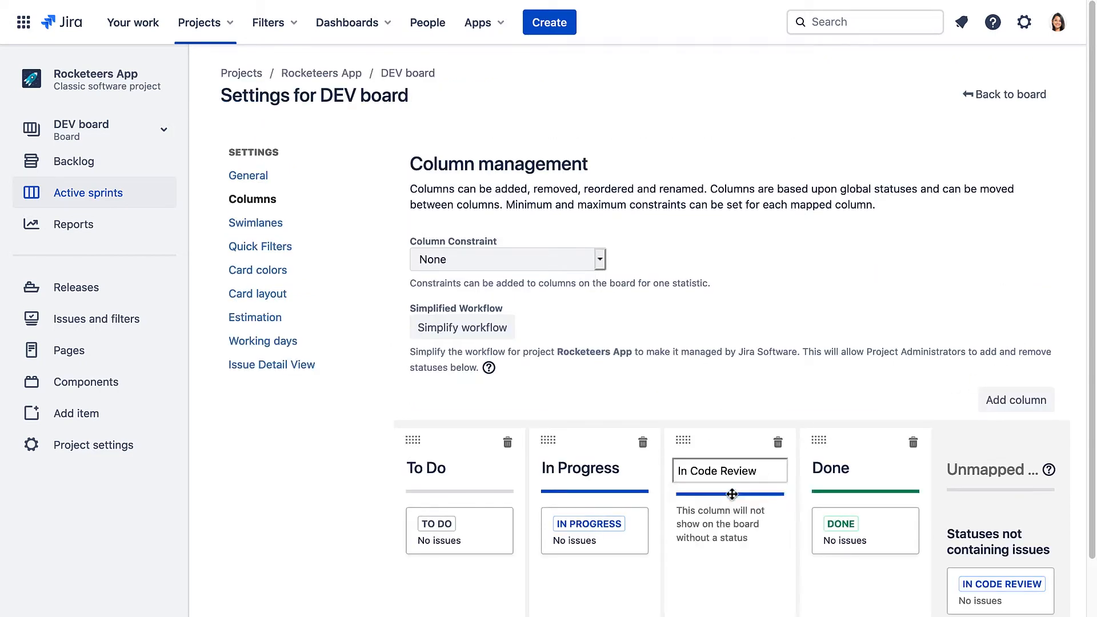
click(730, 562)
drag(1009, 590, 737, 526)
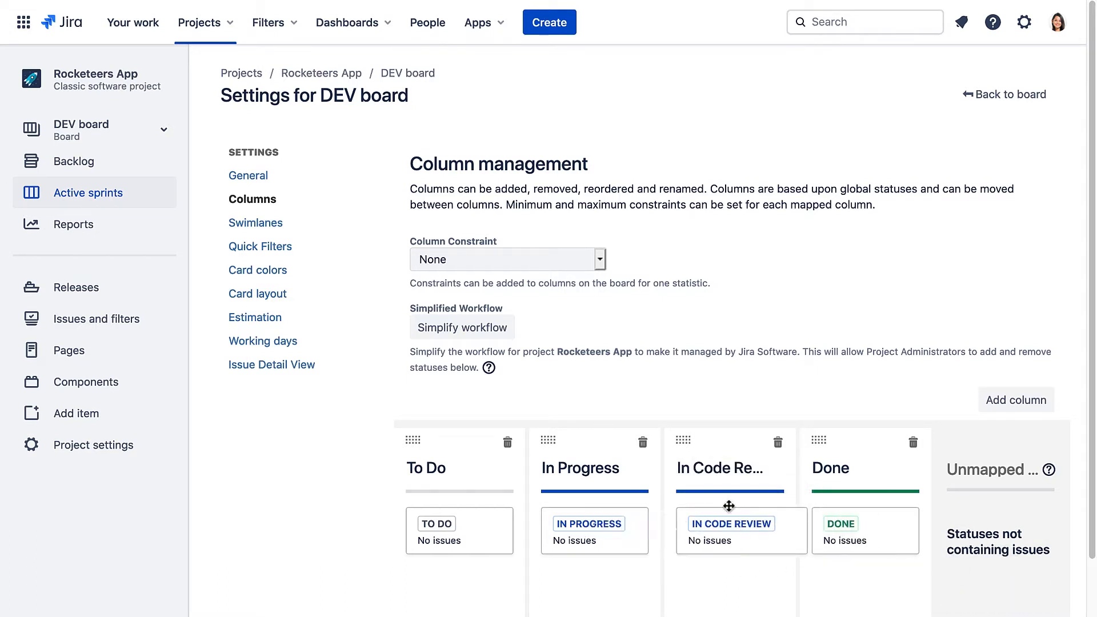
mouse_move(693, 441)
mouse_down()
mouse_move(587, 438)
mouse_move(695, 442)
mouse_up()
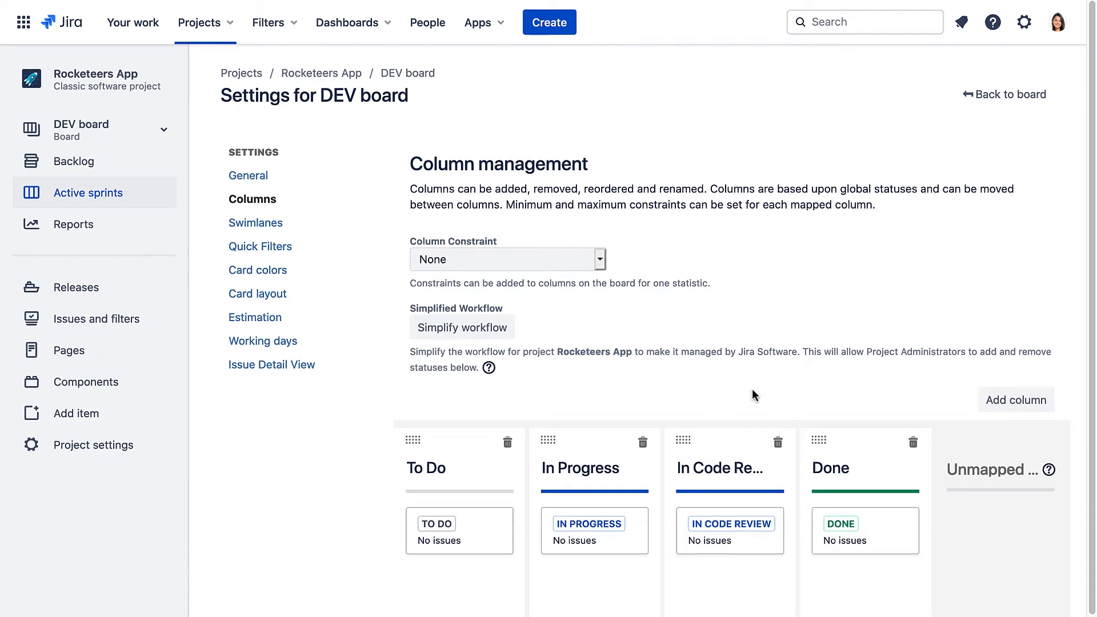
Create the Bug 'Communicator not disconnecting', described as 'Communicator won't disconnect when the range is greater than 1 AU'.
click(1004, 96)
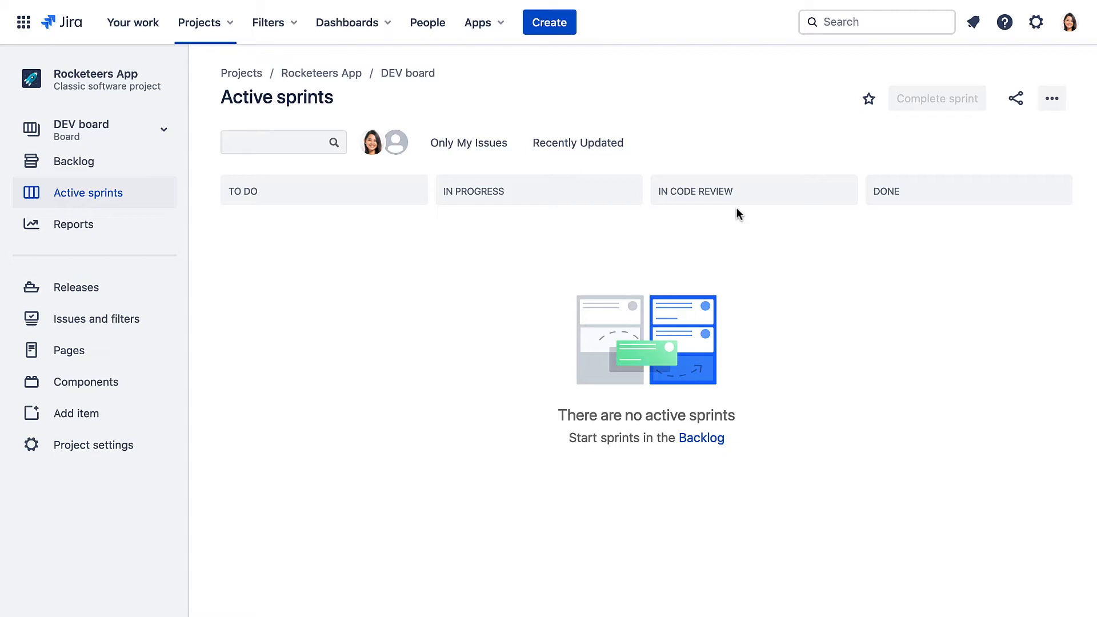
click(558, 27)
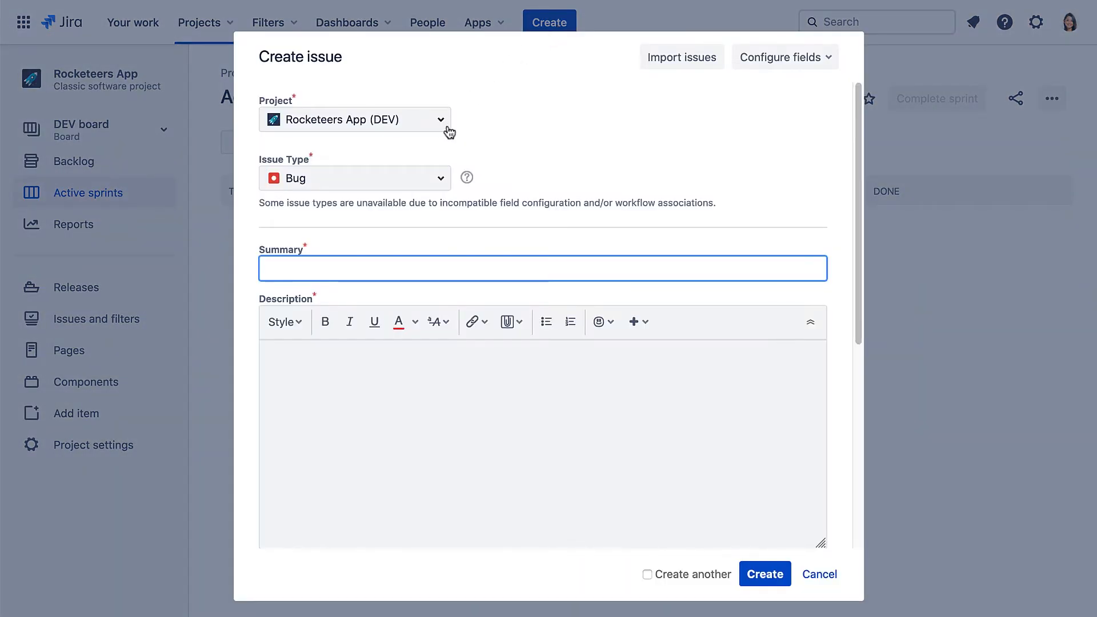
click(404, 265)
text(Com)
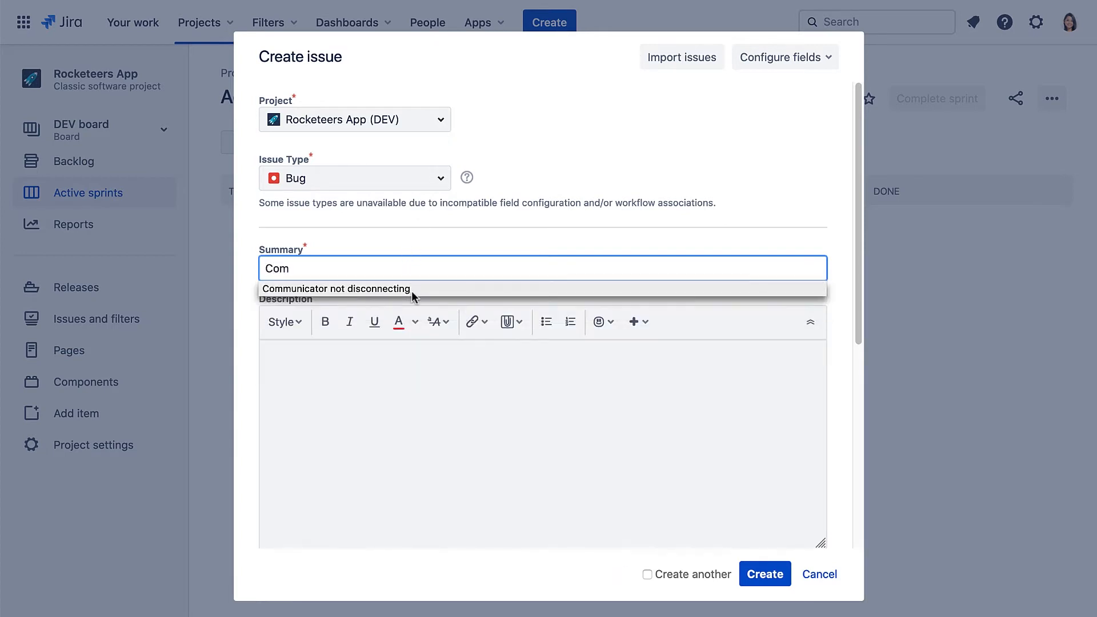
click(411, 290)
click(398, 370)
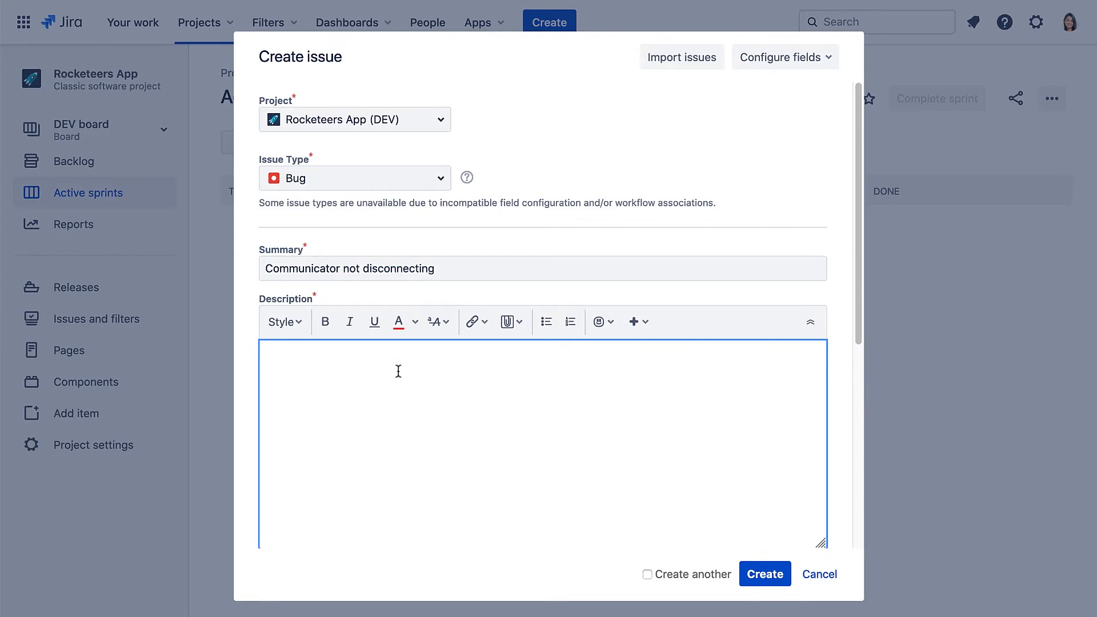
text(Communicator won't disconnec)
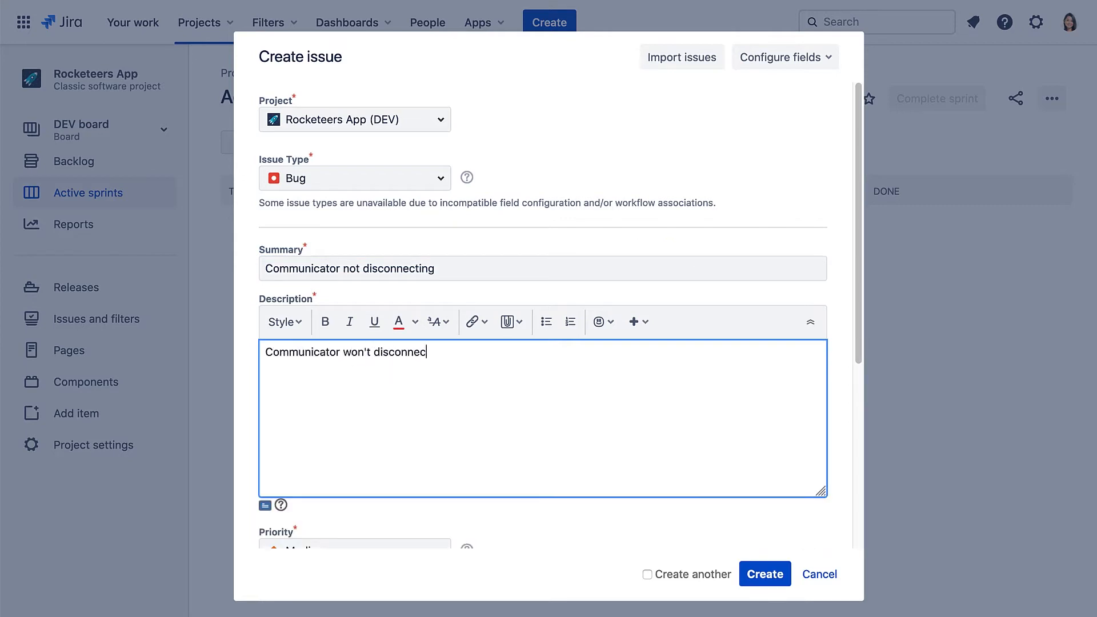
text(t when the range is greater than 1 AU)
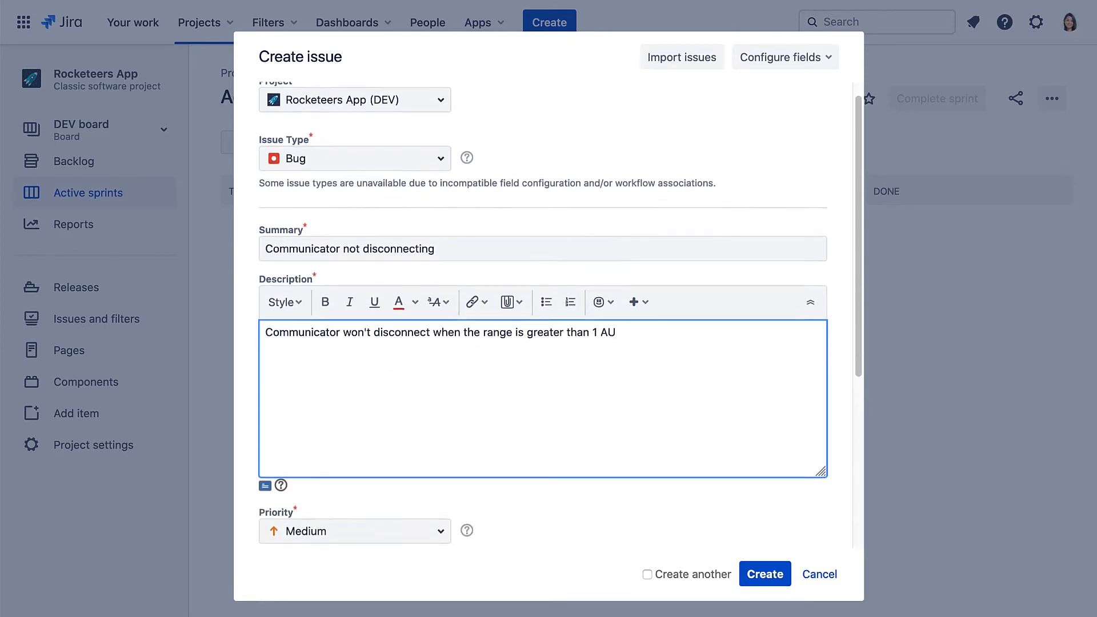
scroll(466, 465, down, 2)
click(764, 575)
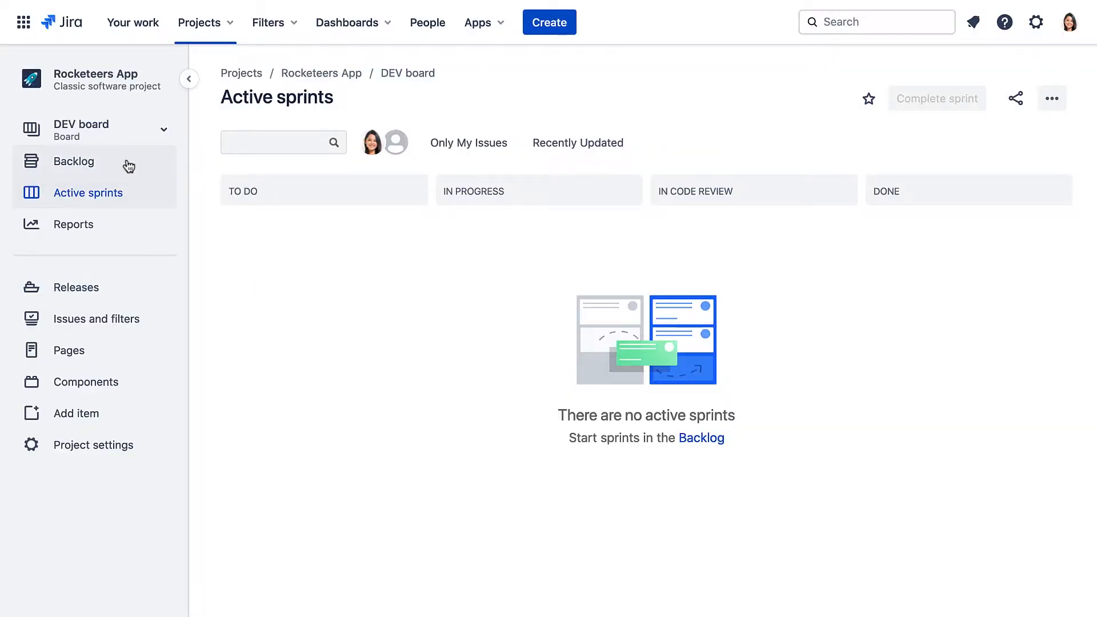
Create DEV Sprint 1 in the backlog, move DEV-1 into it, and start the sprint.
click(129, 165)
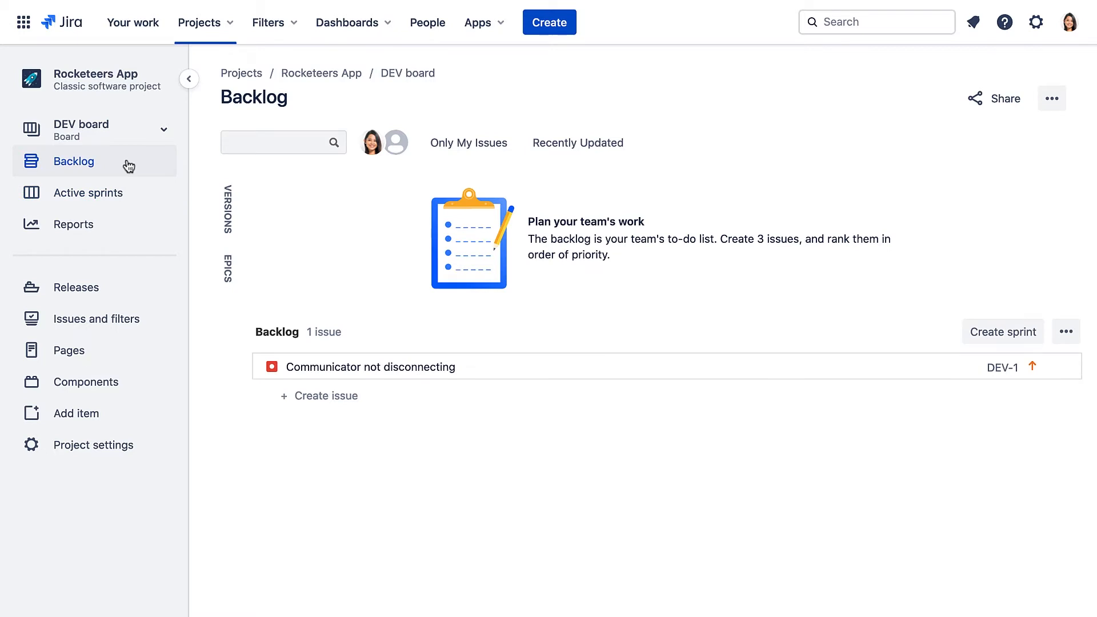
click(999, 332)
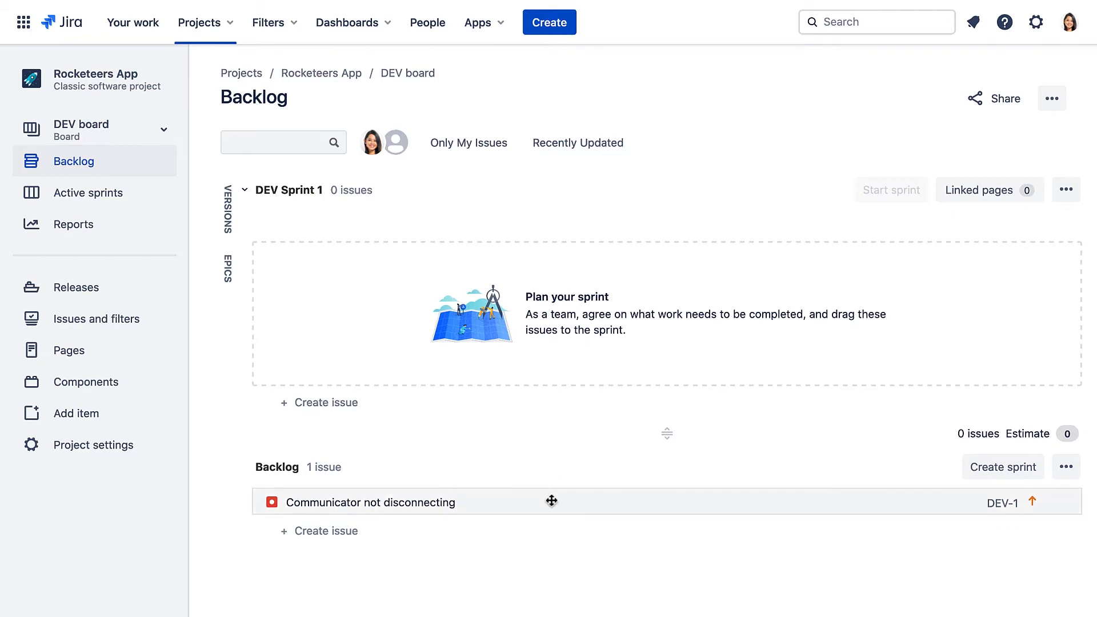
drag(549, 501, 570, 302)
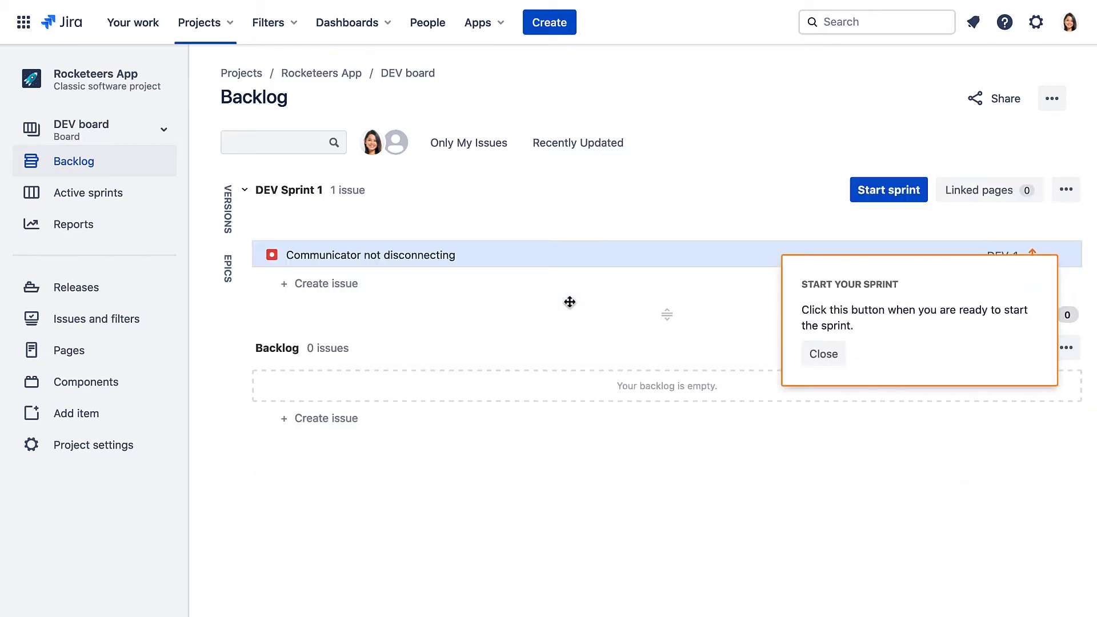
click(836, 355)
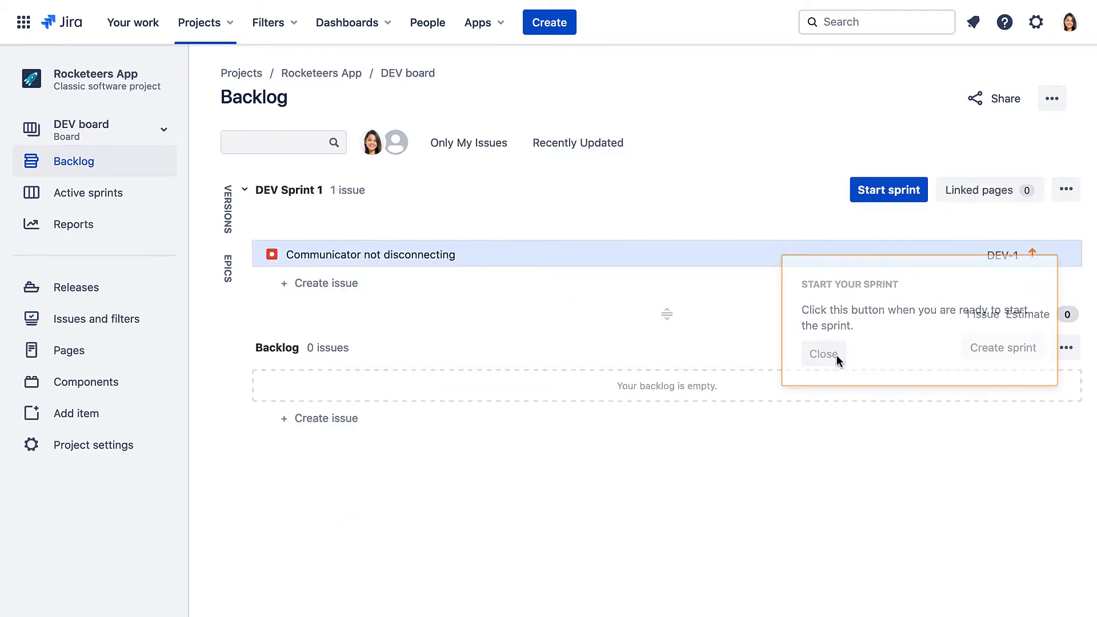
click(885, 194)
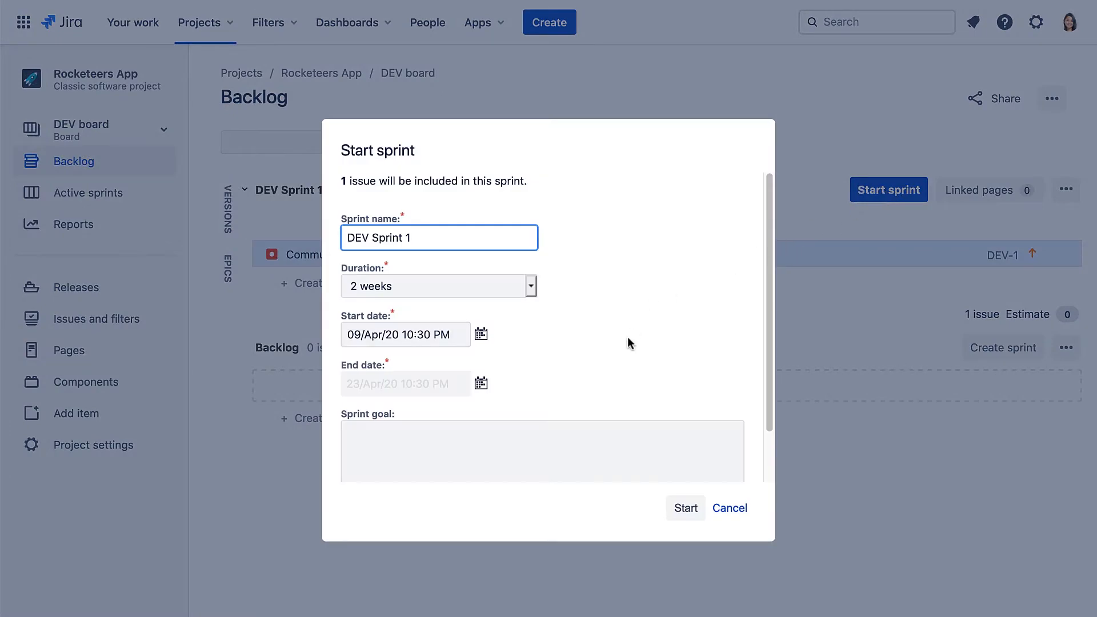
click(687, 512)
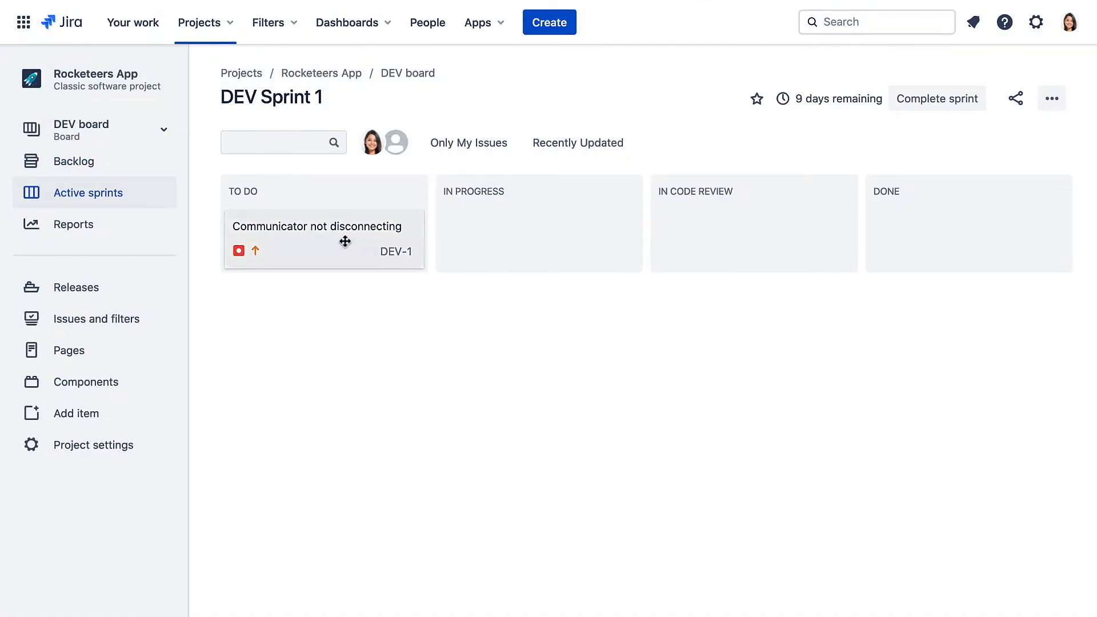
Move the DEV-1 bug card from TO DO into the IN PROGRESS column.
drag(345, 241, 929, 246)
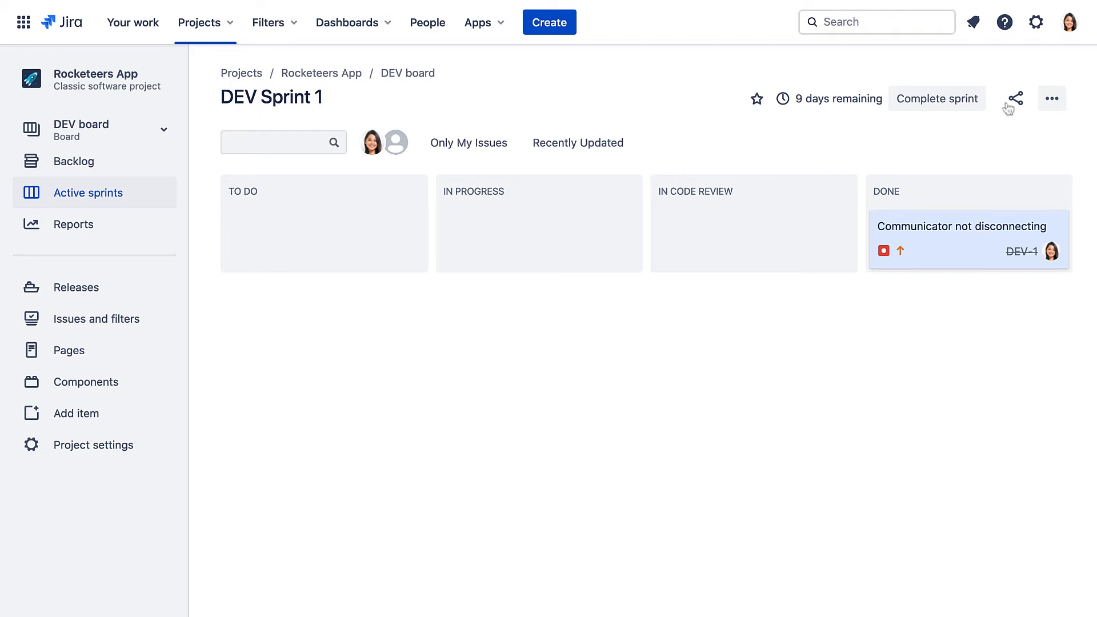
Copy MAR: Project Management Workflow from the Issues > Workflows settings as 'DEV Task Workflow'.
click(1036, 23)
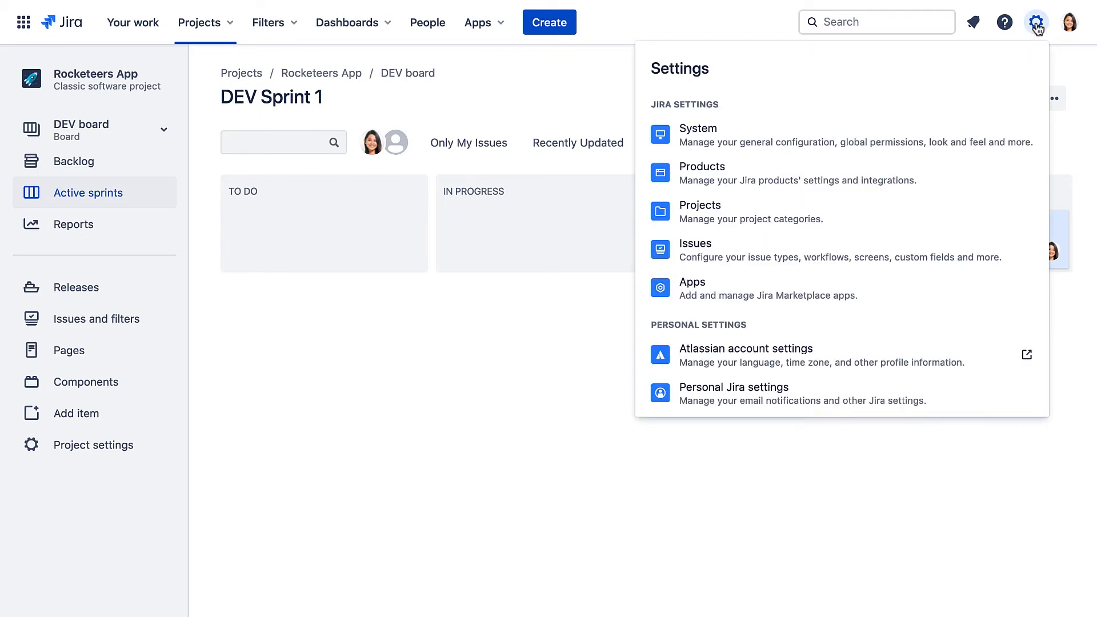
click(703, 251)
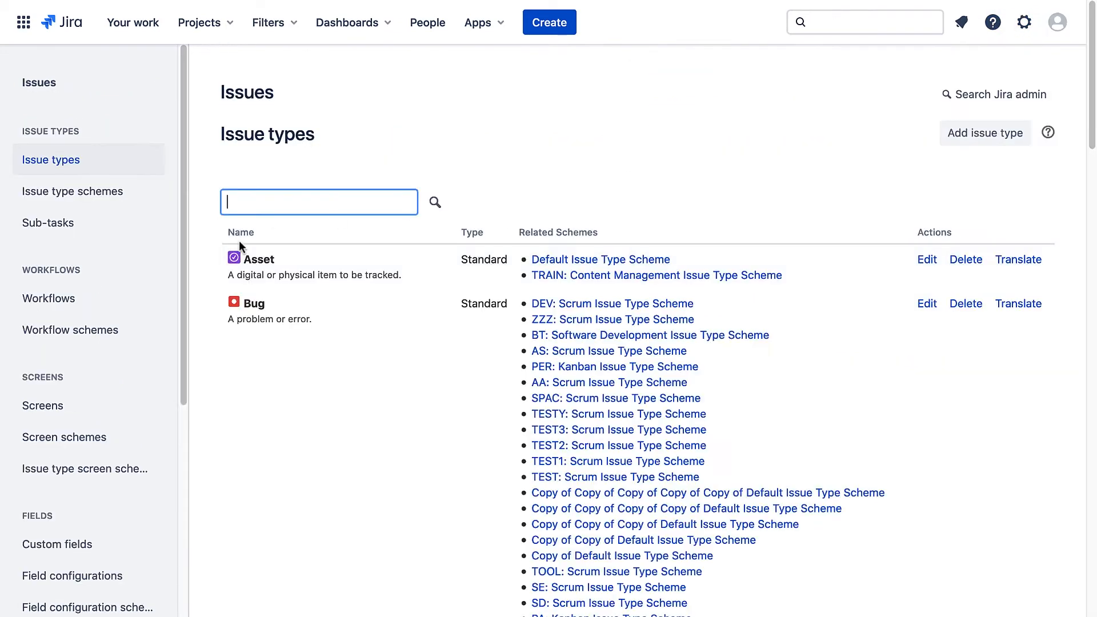
click(49, 299)
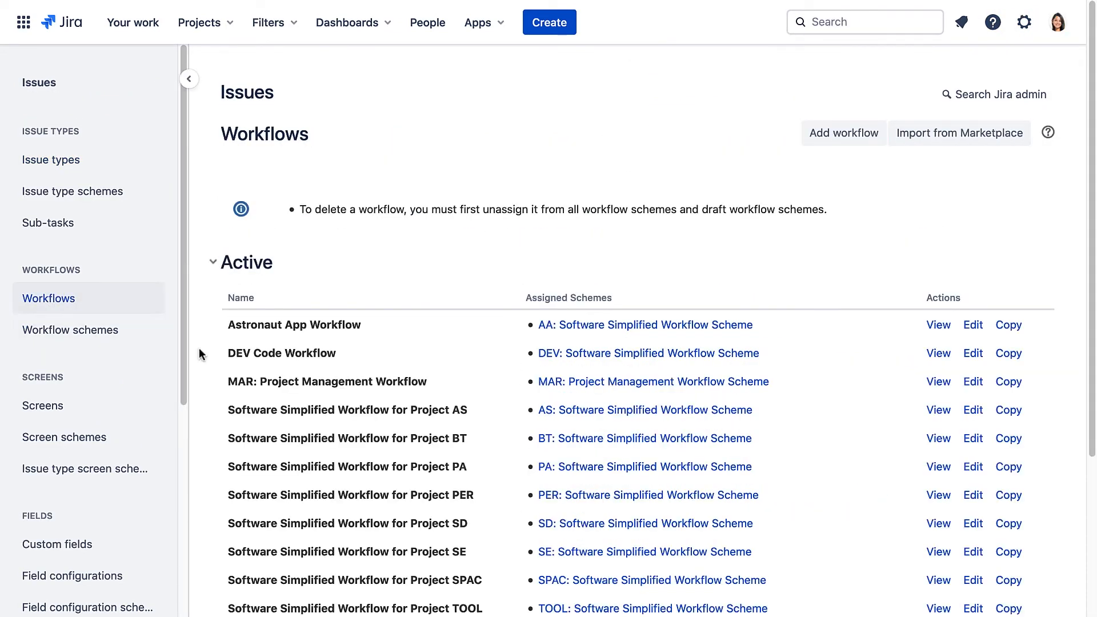
click(1007, 382)
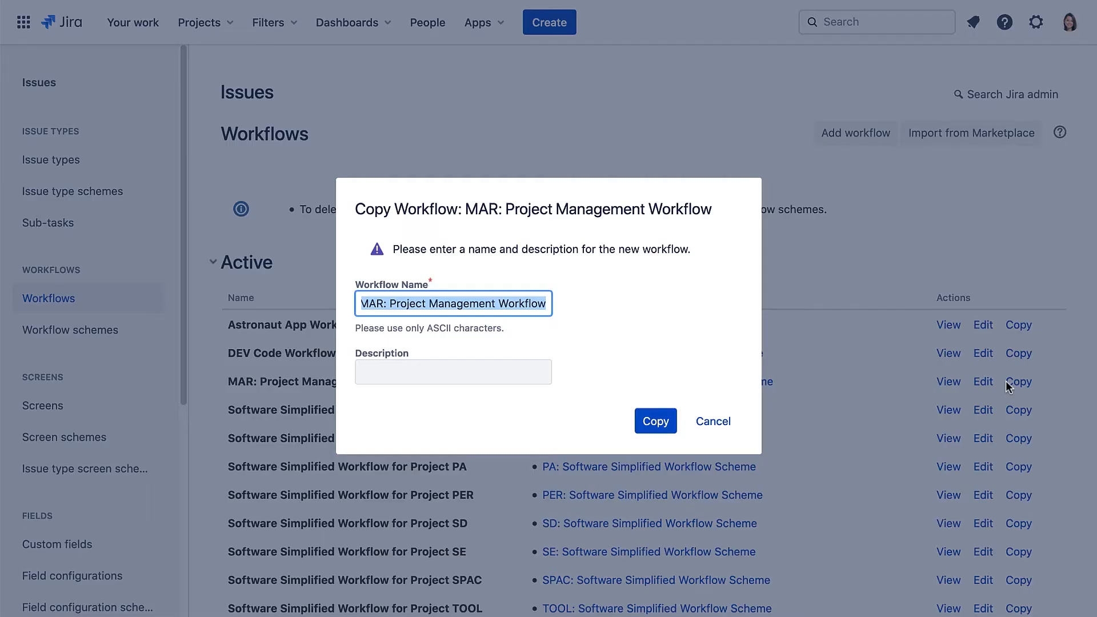
text(DEV)
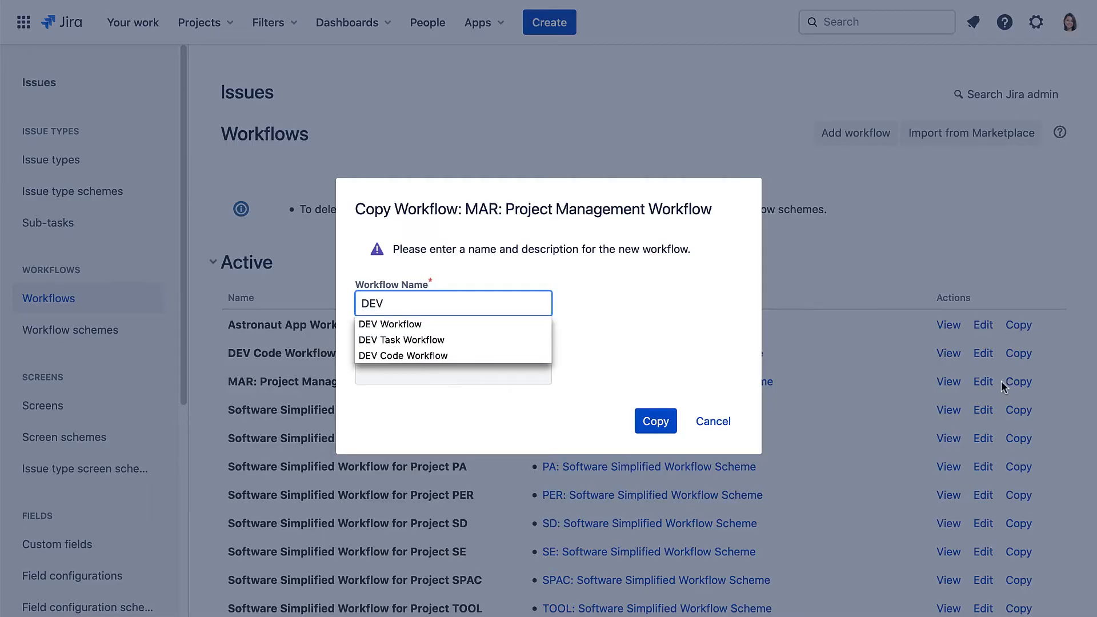
click(423, 339)
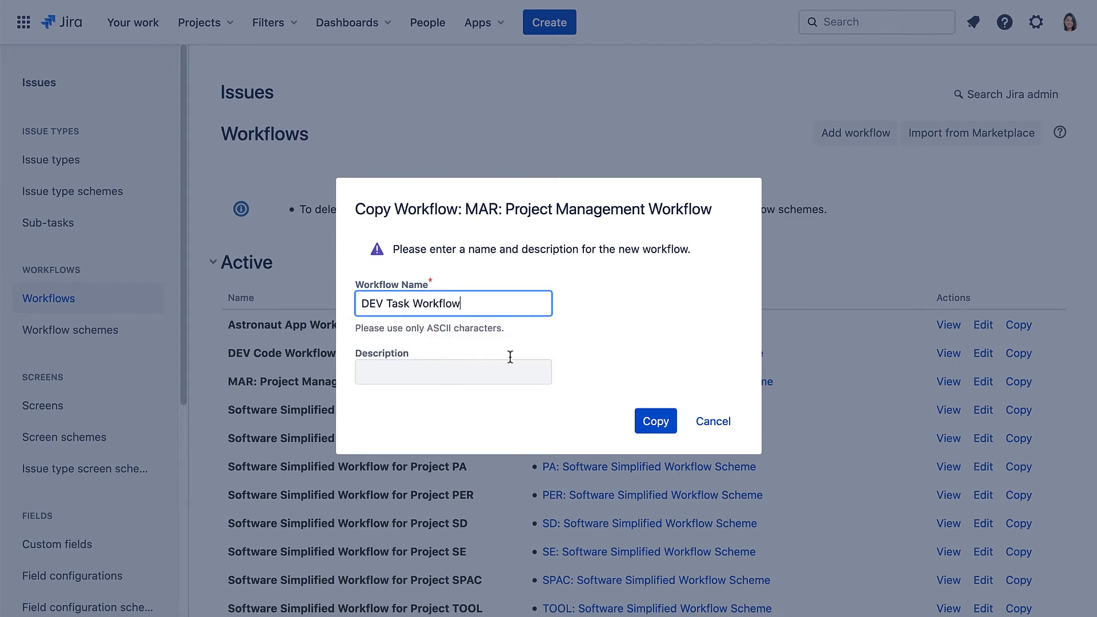
click(648, 421)
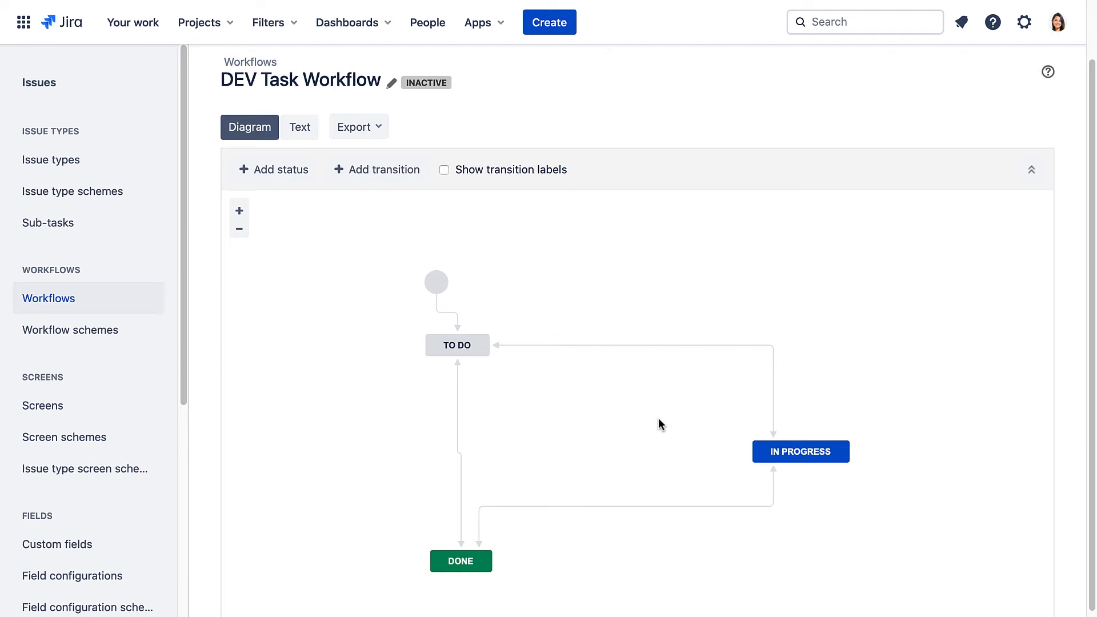
Go to the Rocketeers App project's workflow settings.
click(215, 28)
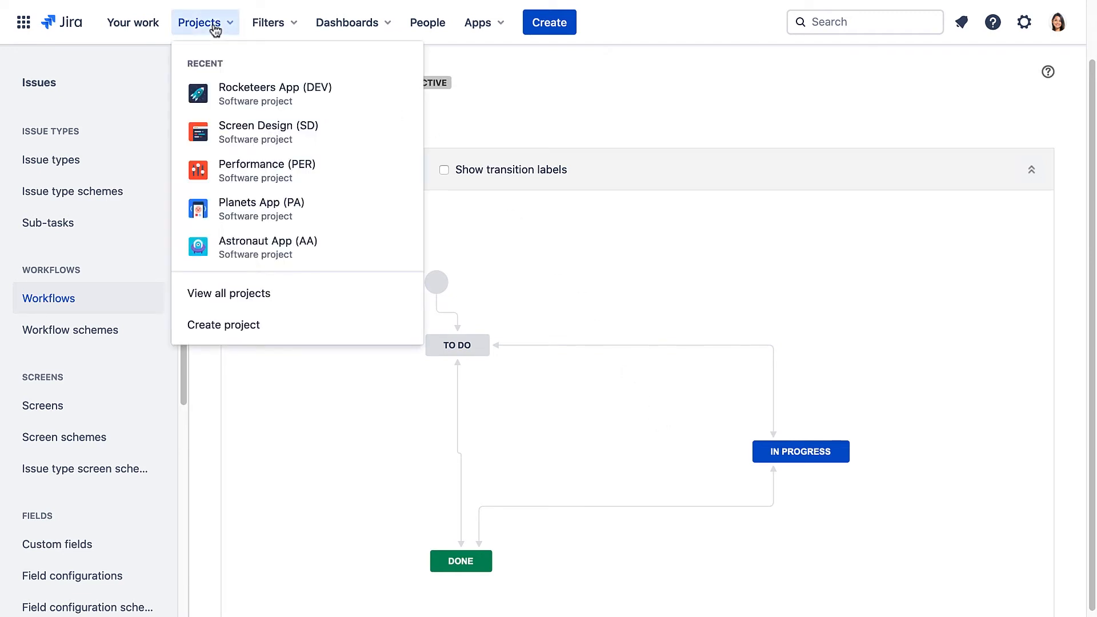
click(217, 92)
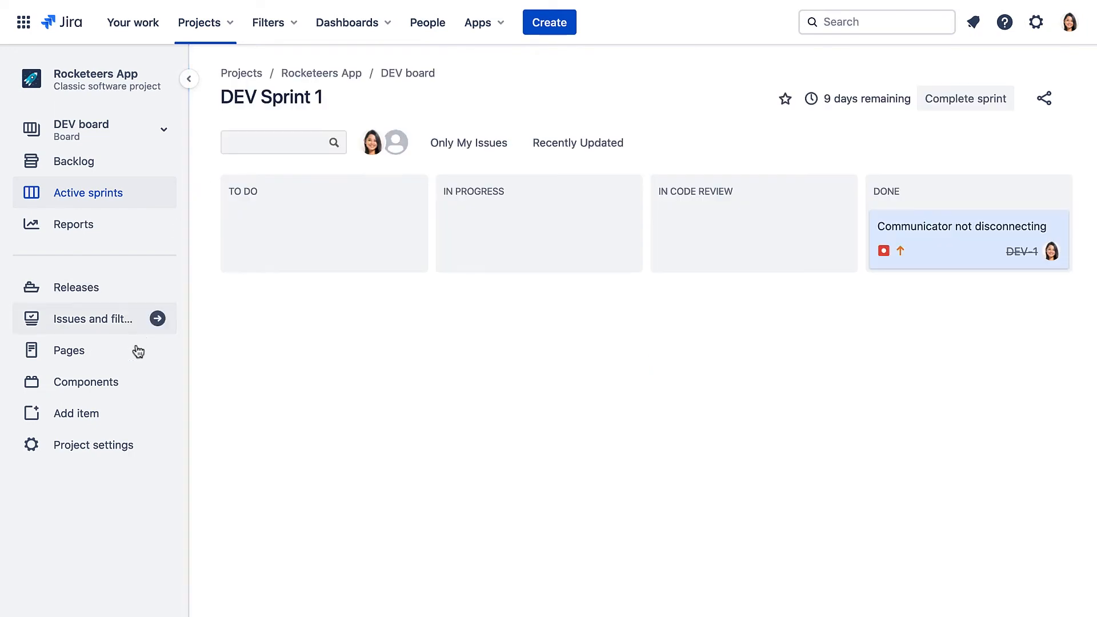
click(114, 448)
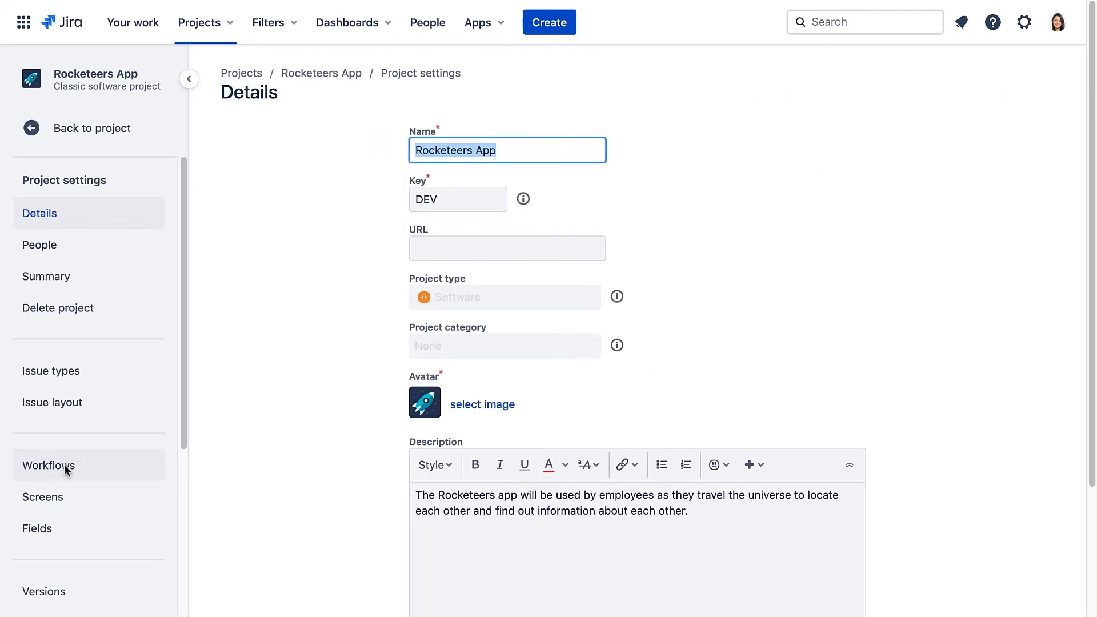
click(65, 464)
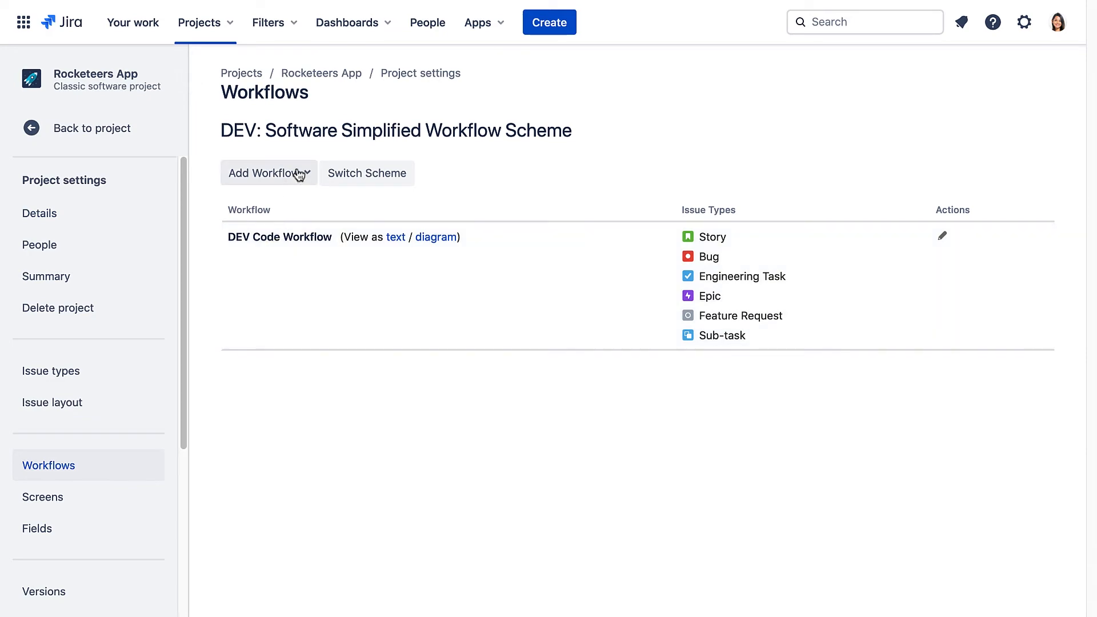
Add the existing DEV Task Workflow, assigning it to Engineering Task, Epic and Sub-task.
click(298, 174)
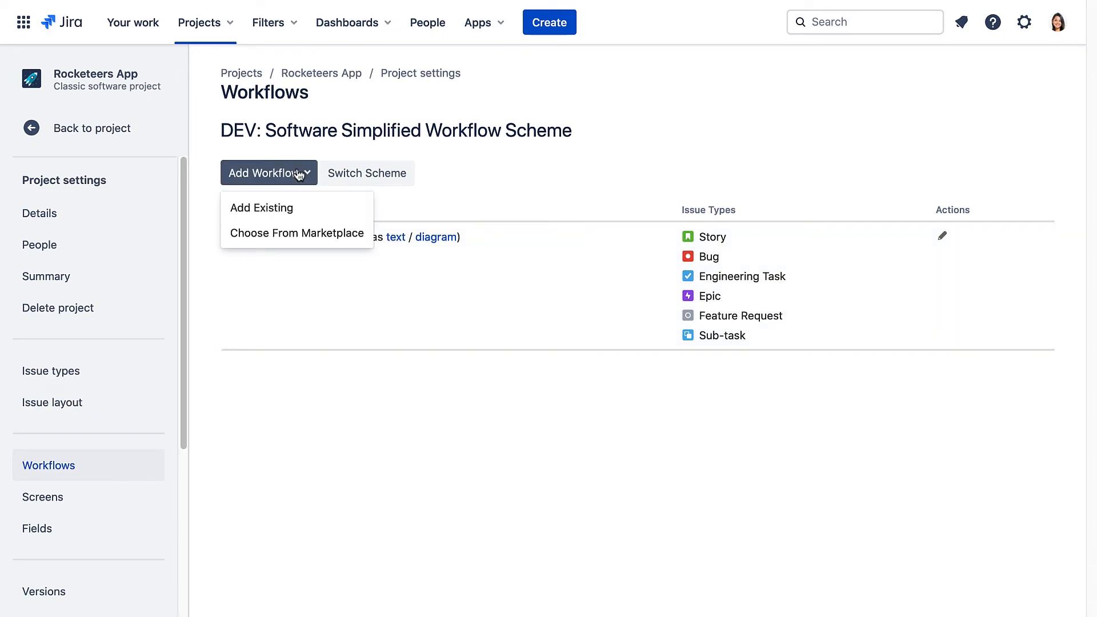
click(287, 209)
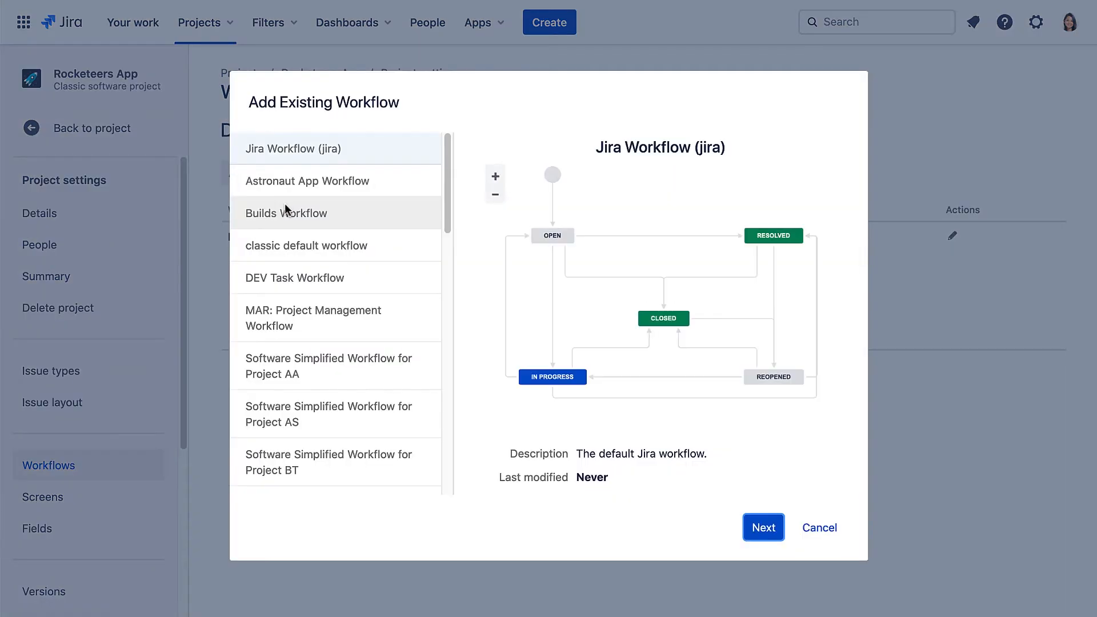
click(295, 280)
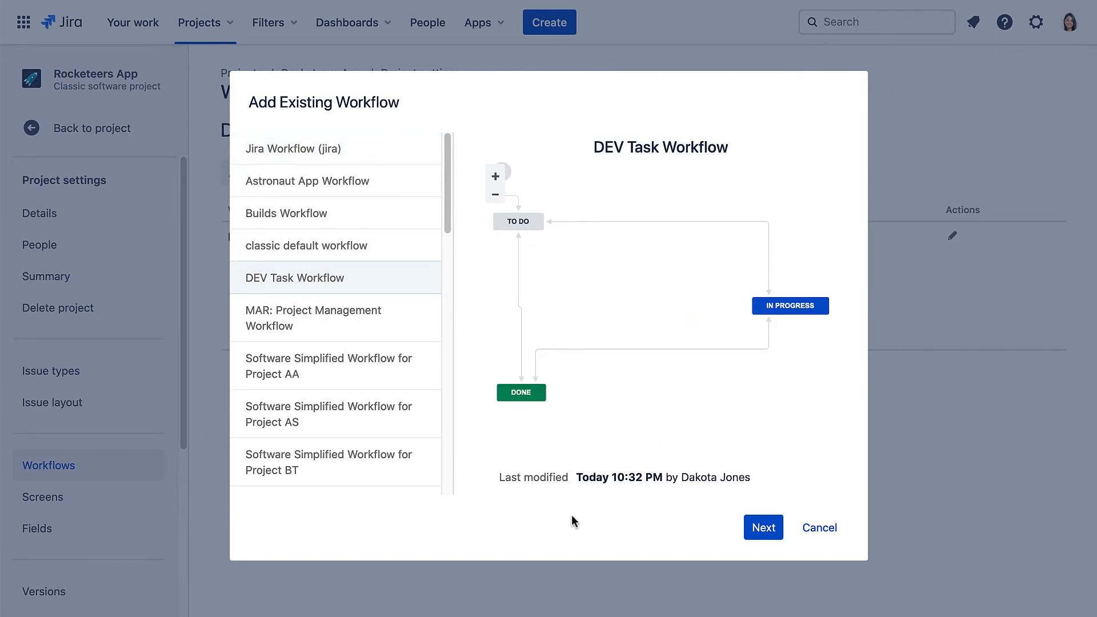
click(779, 536)
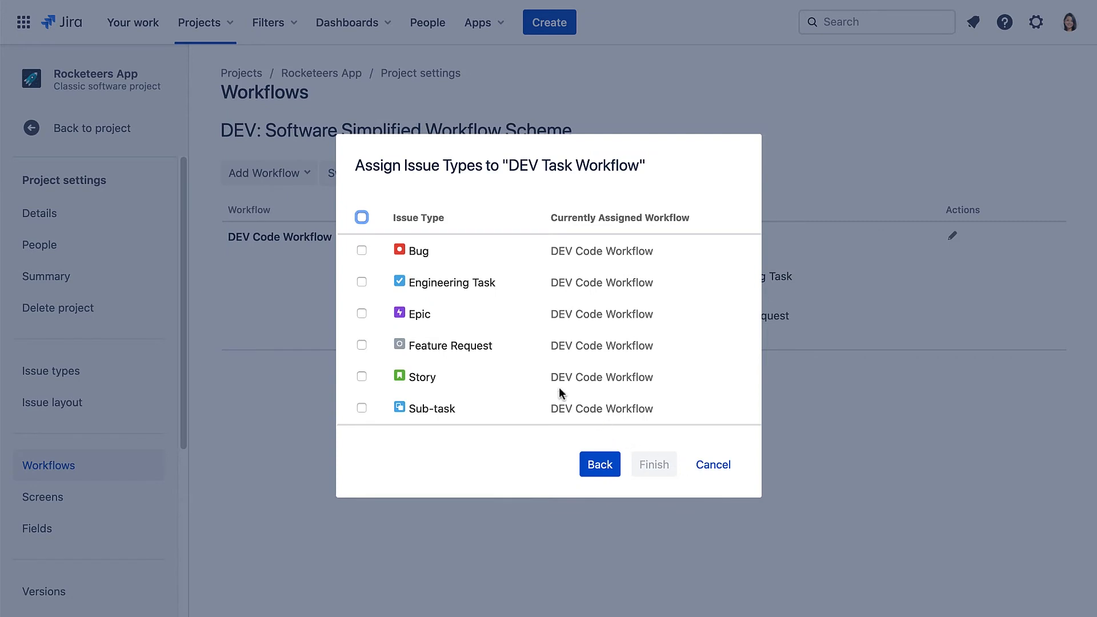
click(362, 282)
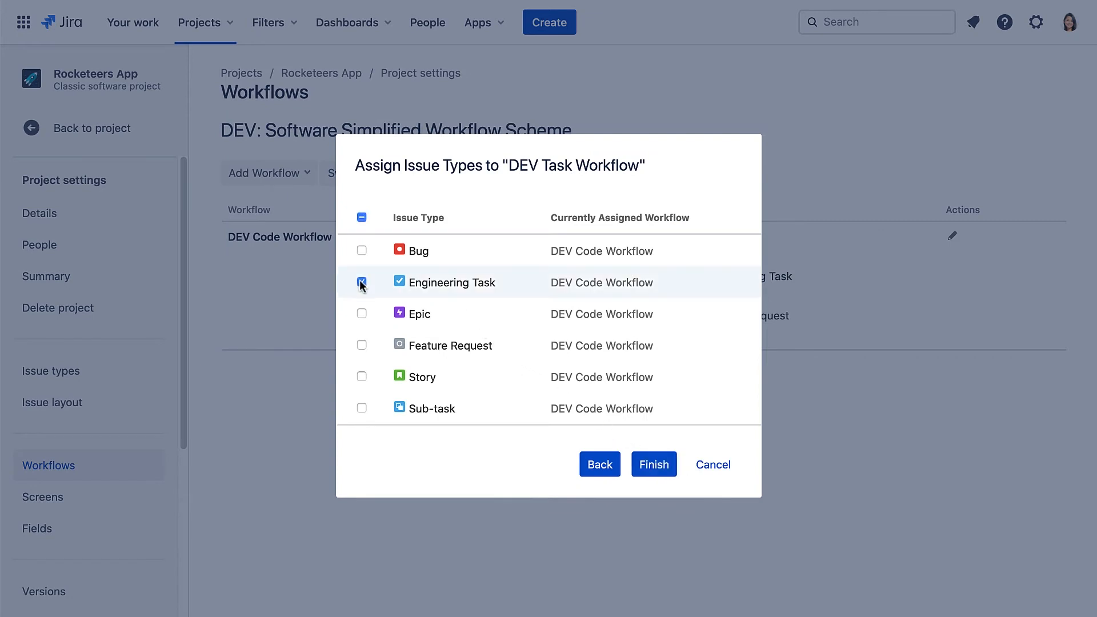
click(362, 314)
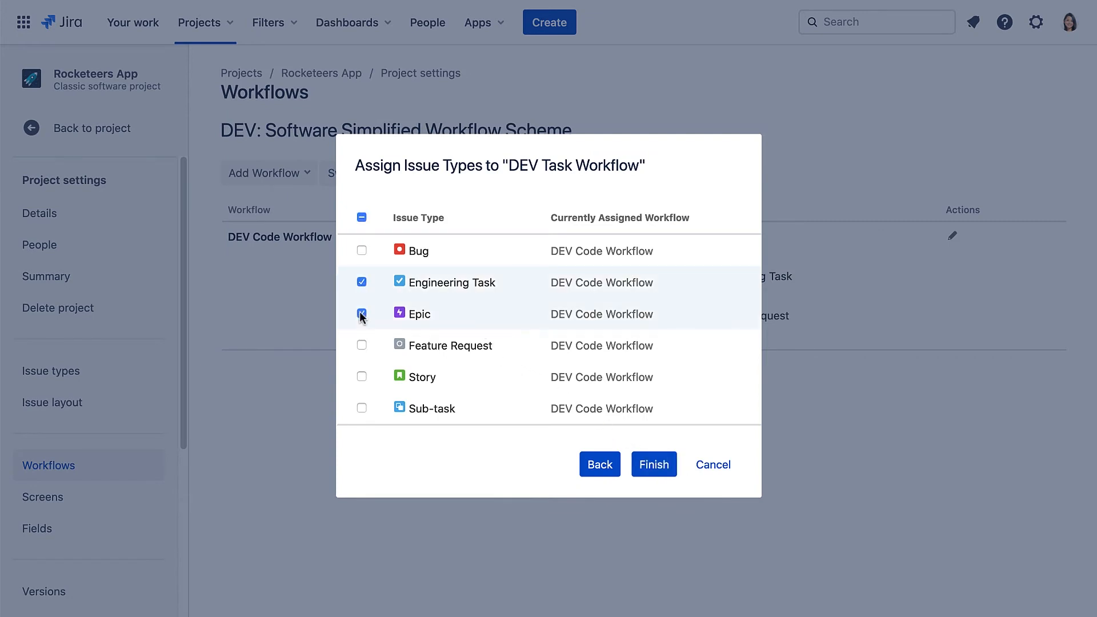
click(362, 408)
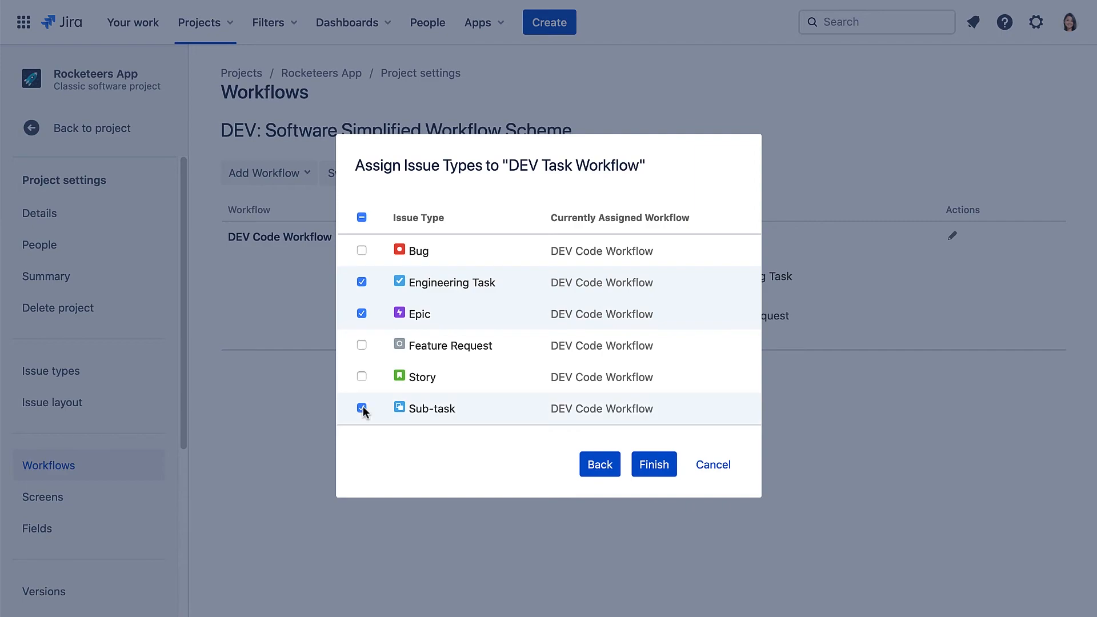
click(653, 466)
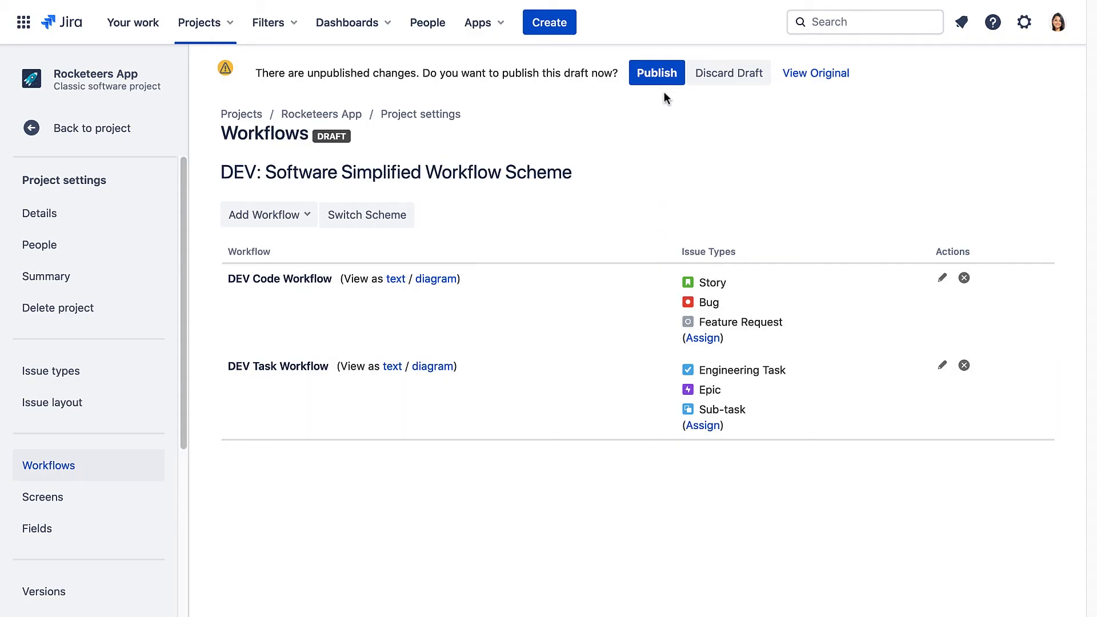
Publish the scheme draft, mapping In Code Review to In Progress for Epic, Engineering Task and Sub-task.
click(661, 81)
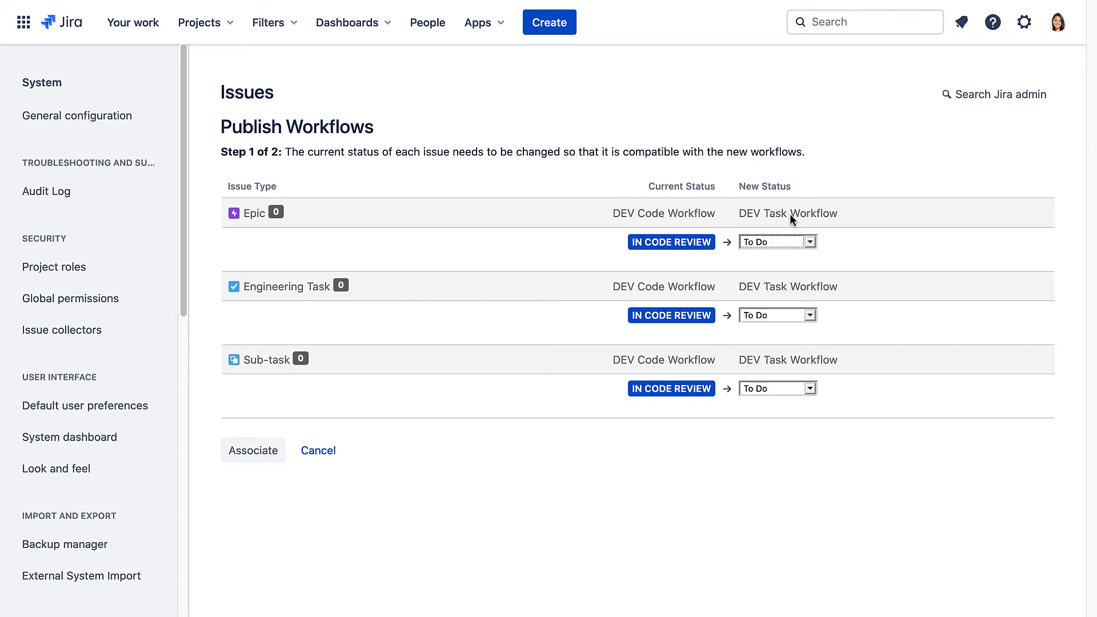
click(805, 242)
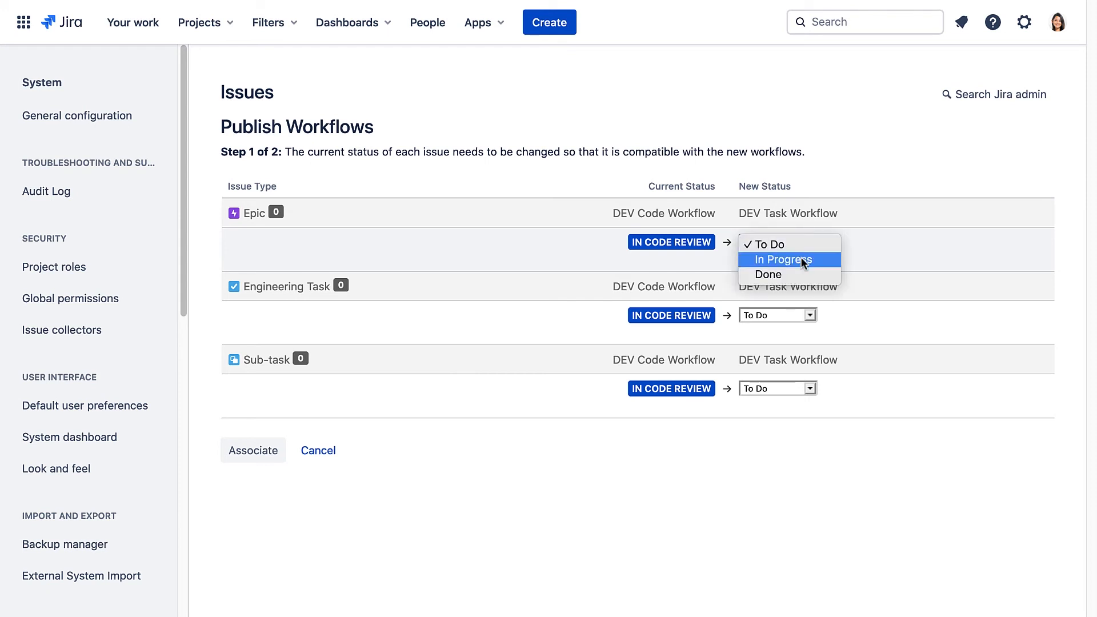
click(801, 258)
click(807, 315)
click(801, 328)
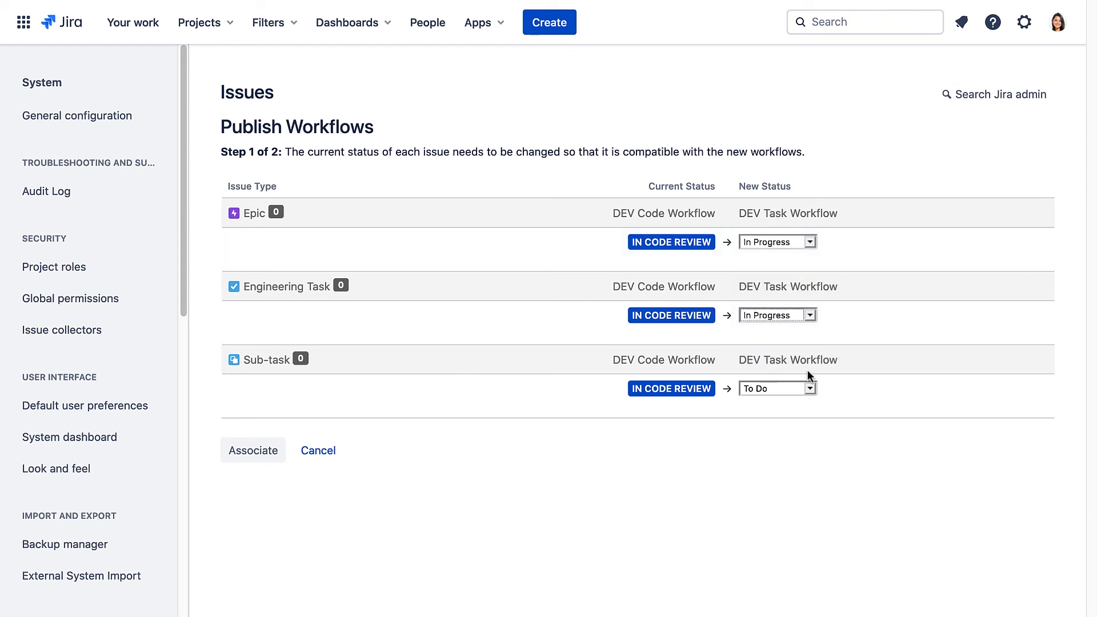
click(808, 388)
click(811, 405)
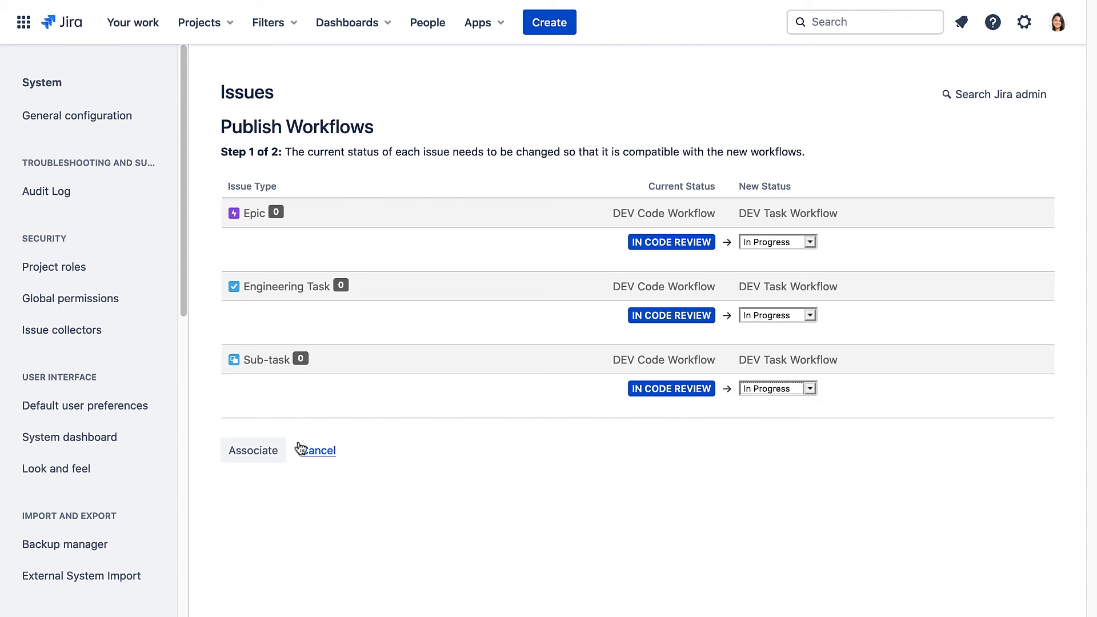
click(255, 453)
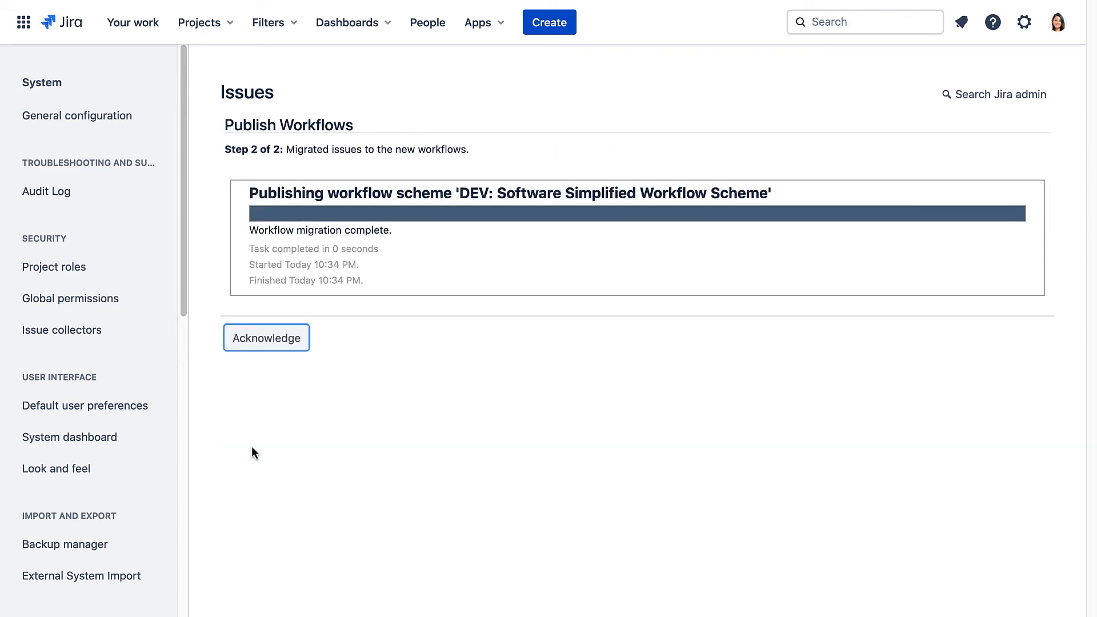
Acknowledge the finished migration and return to the Rocketeers App DEV board backlog.
click(275, 352)
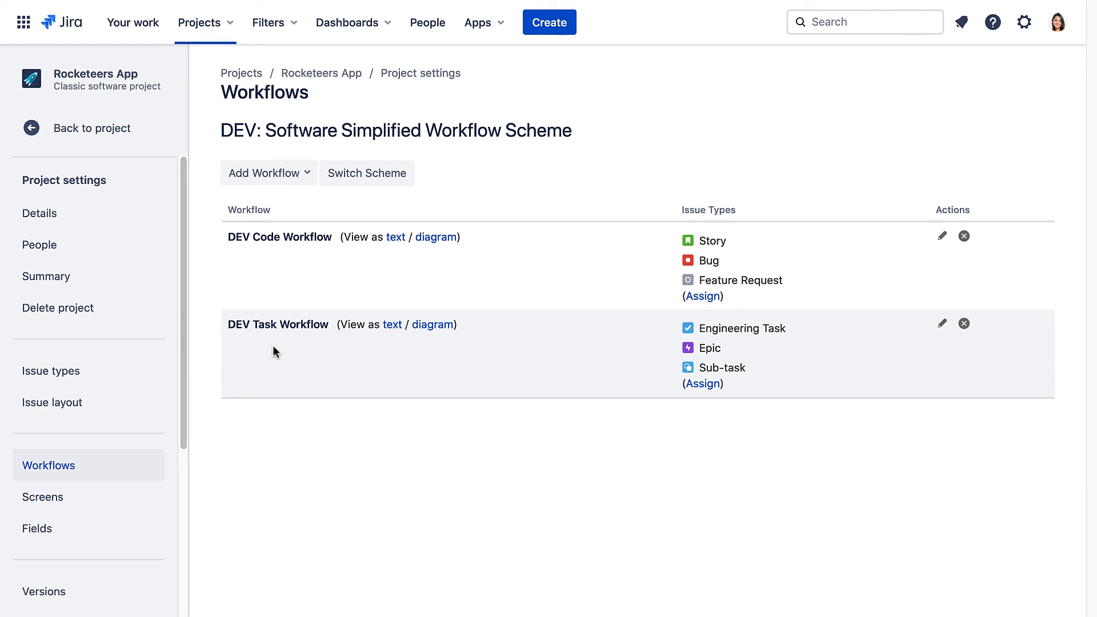
click(119, 129)
click(98, 170)
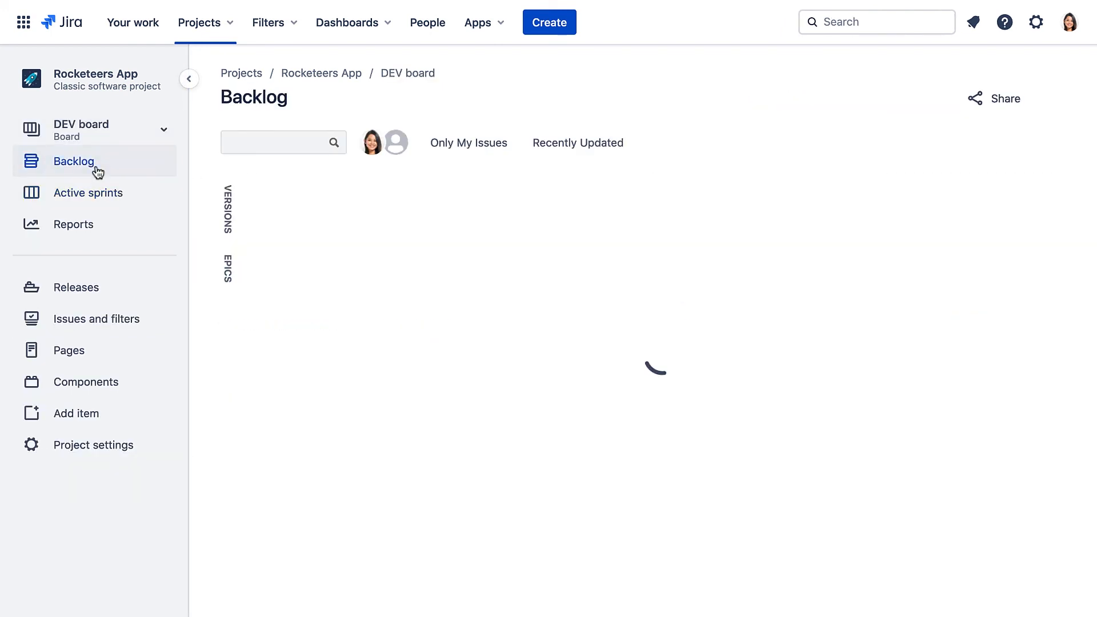
Create an Engineering Task with the summary 'Create design spec'.
click(554, 20)
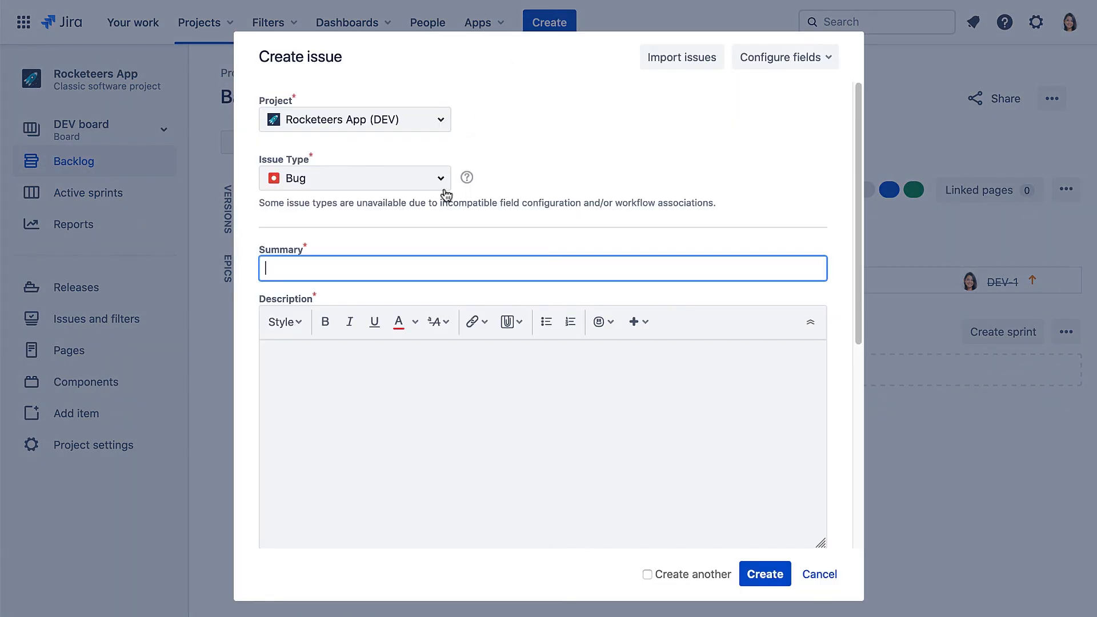
click(443, 179)
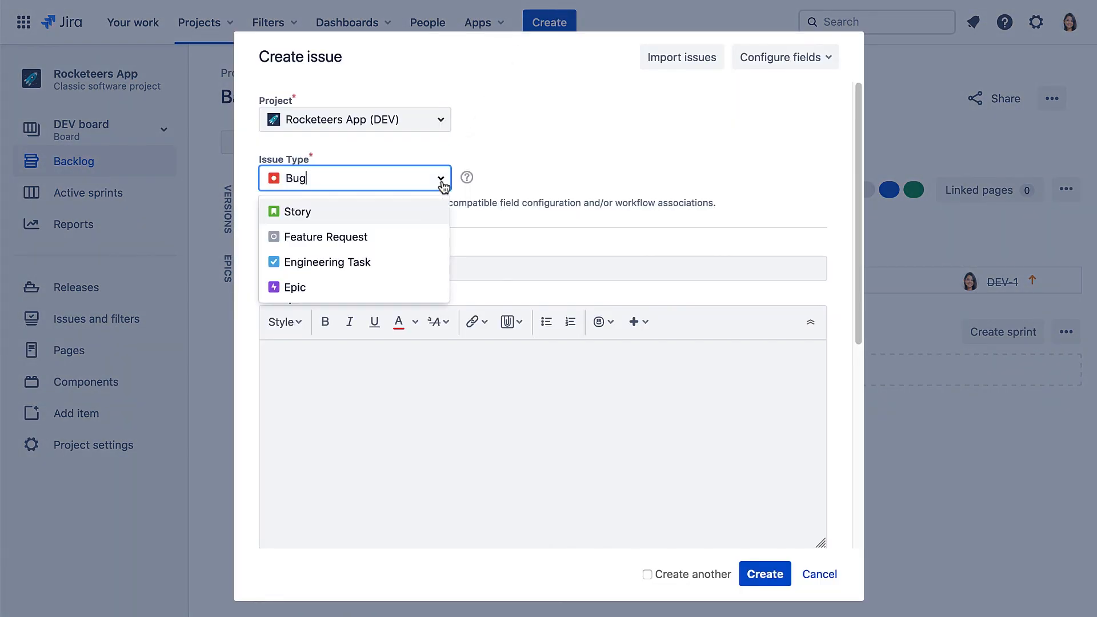
click(416, 261)
click(399, 269)
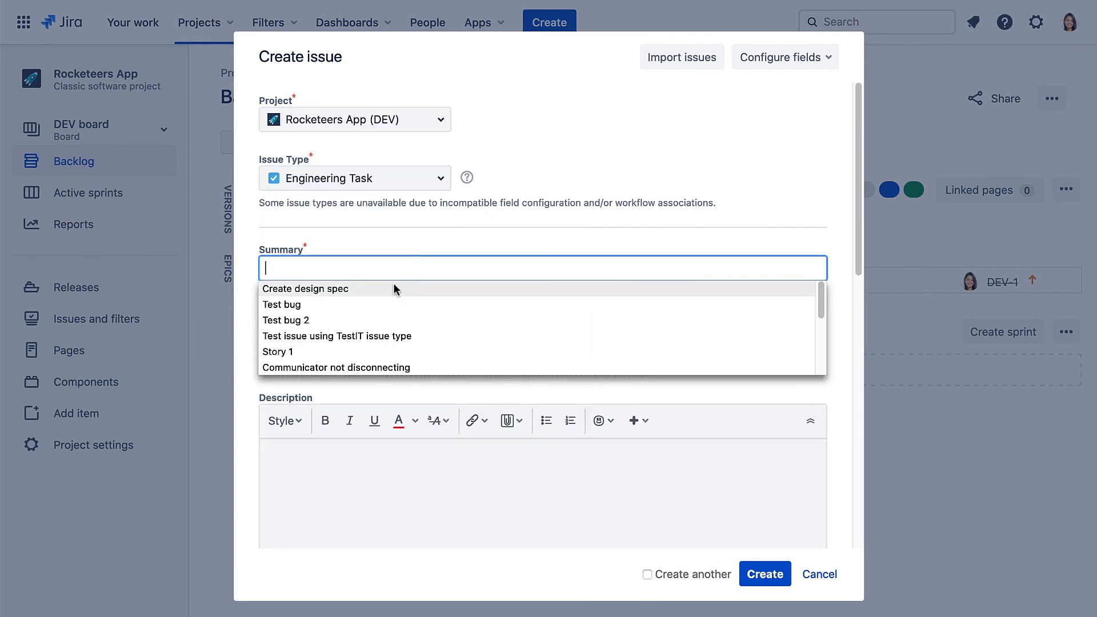
click(394, 288)
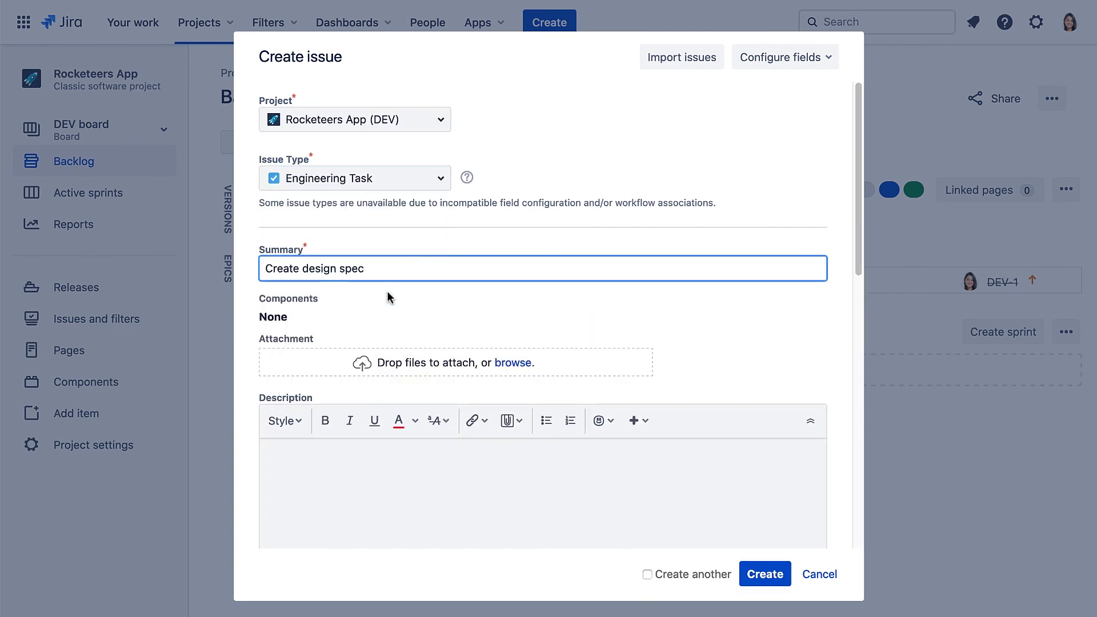
click(763, 574)
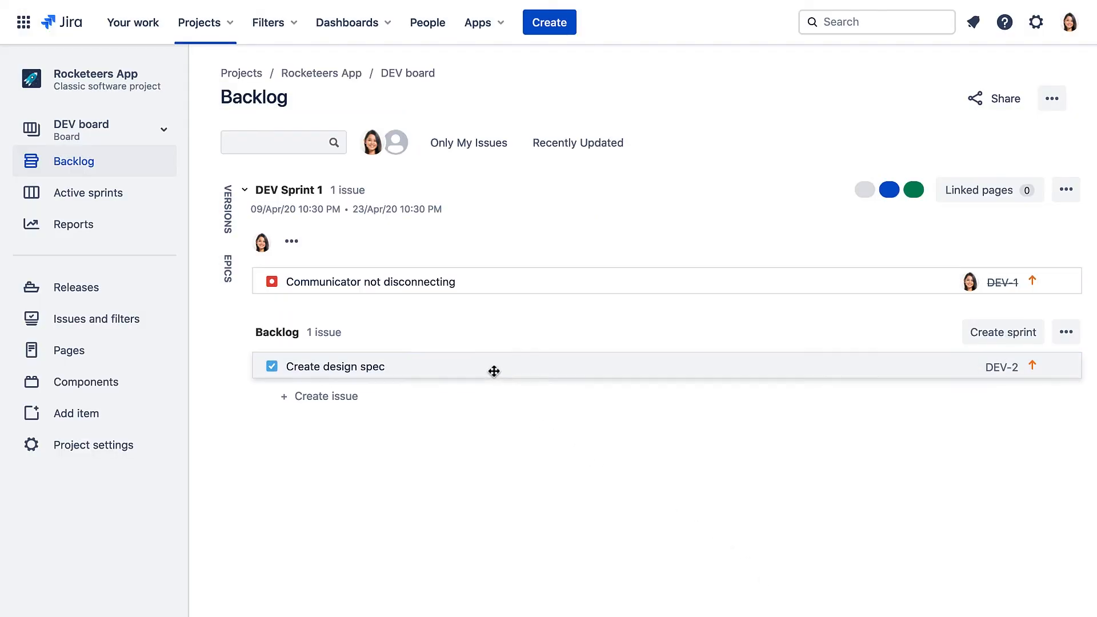
Move DEV-2 'Create design spec' into DEV Sprint 1, then into the DONE column.
drag(495, 372, 496, 234)
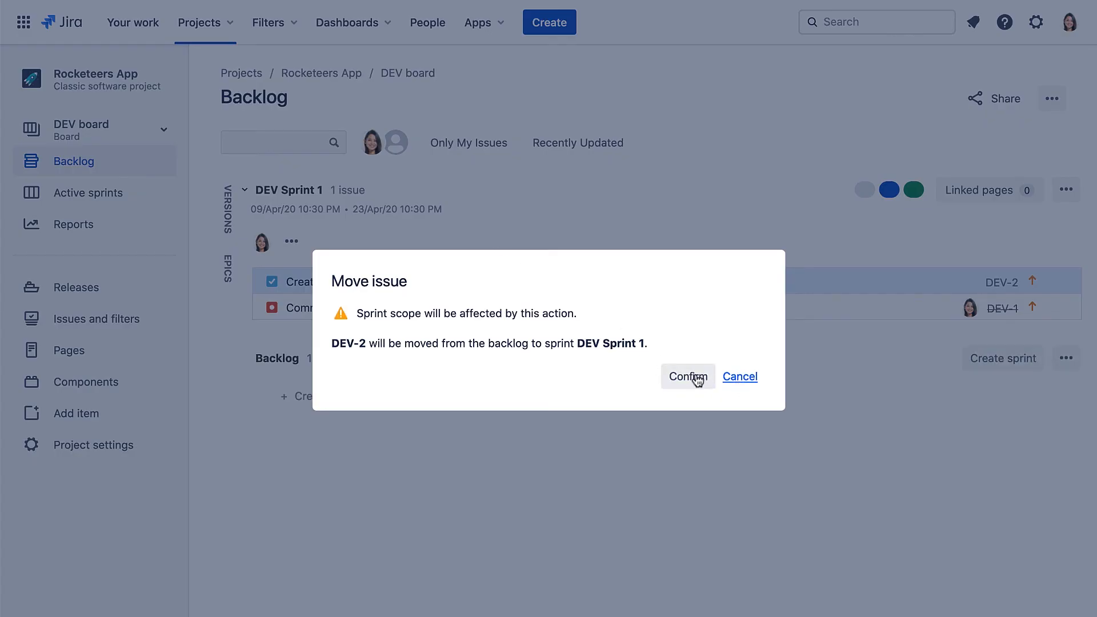
click(694, 378)
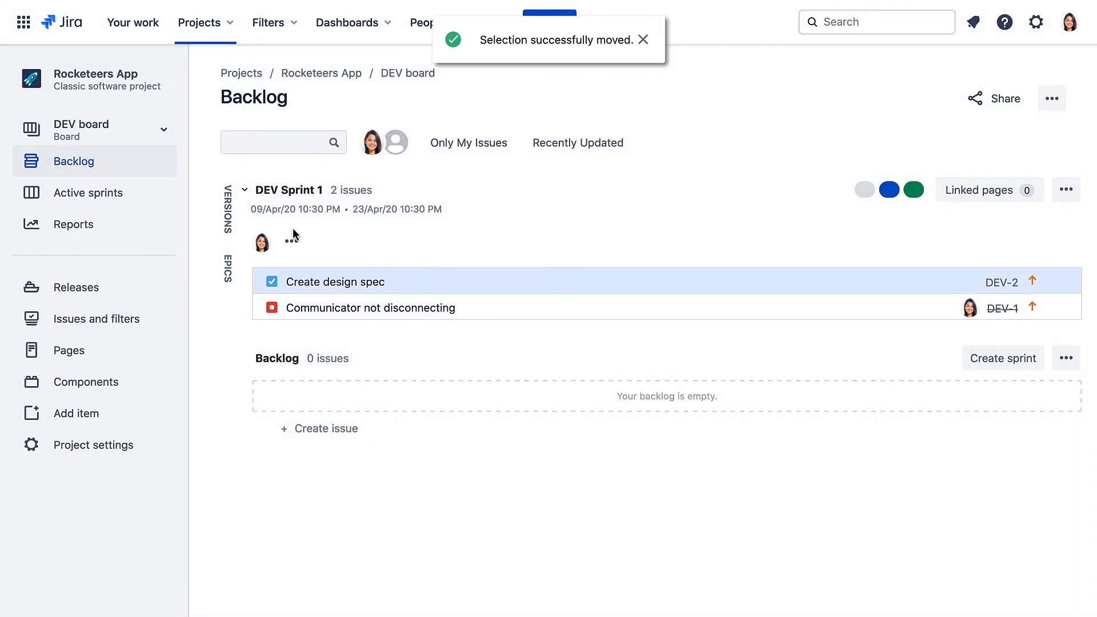
click(126, 198)
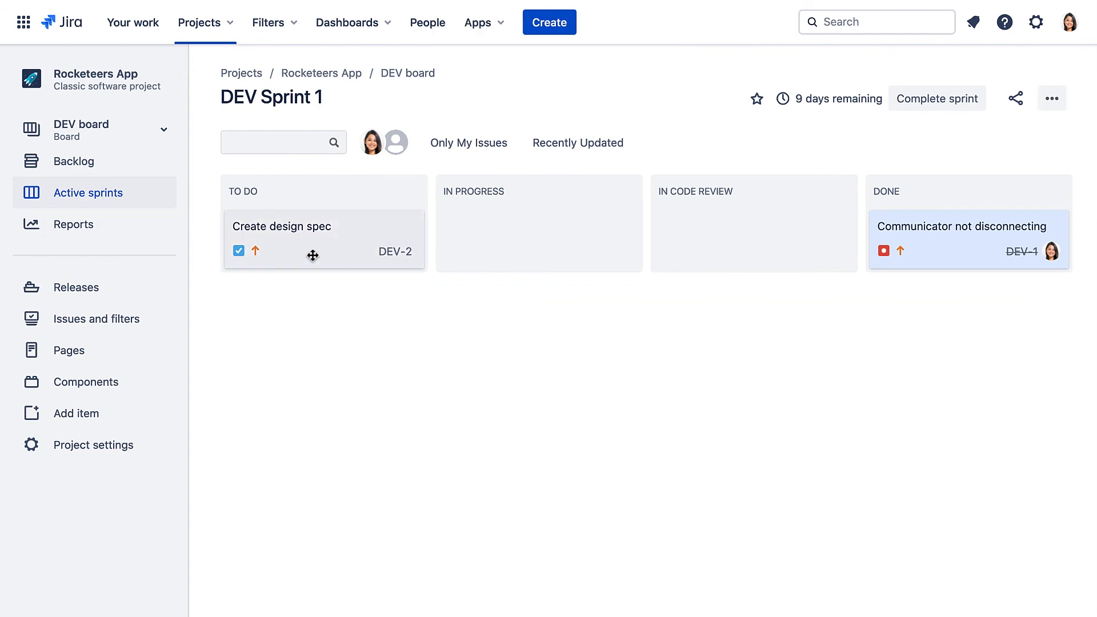
drag(312, 256, 959, 256)
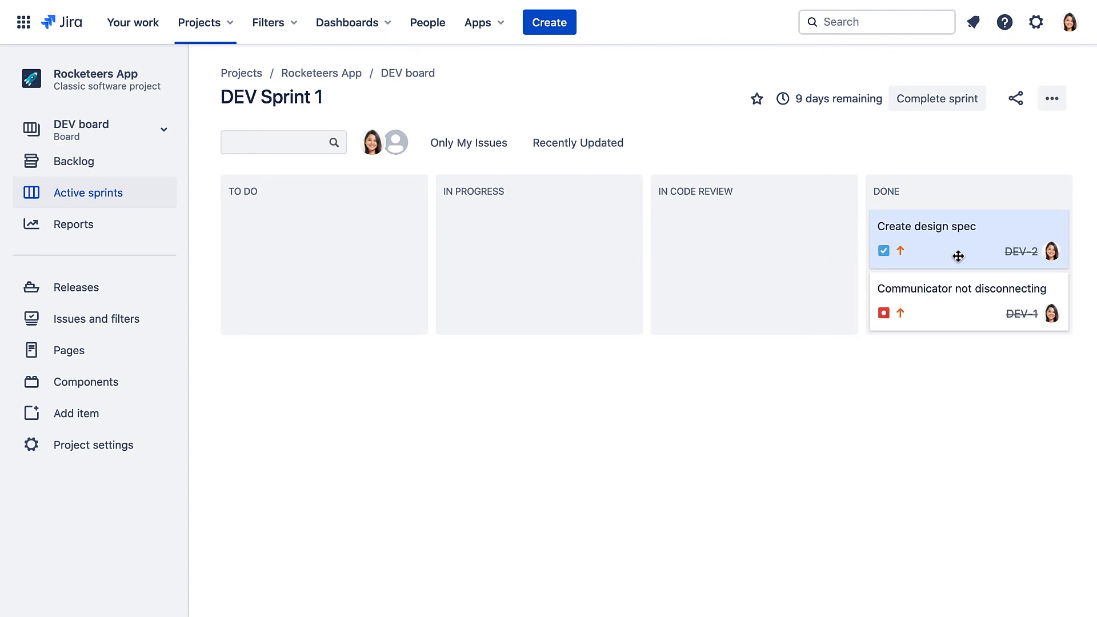